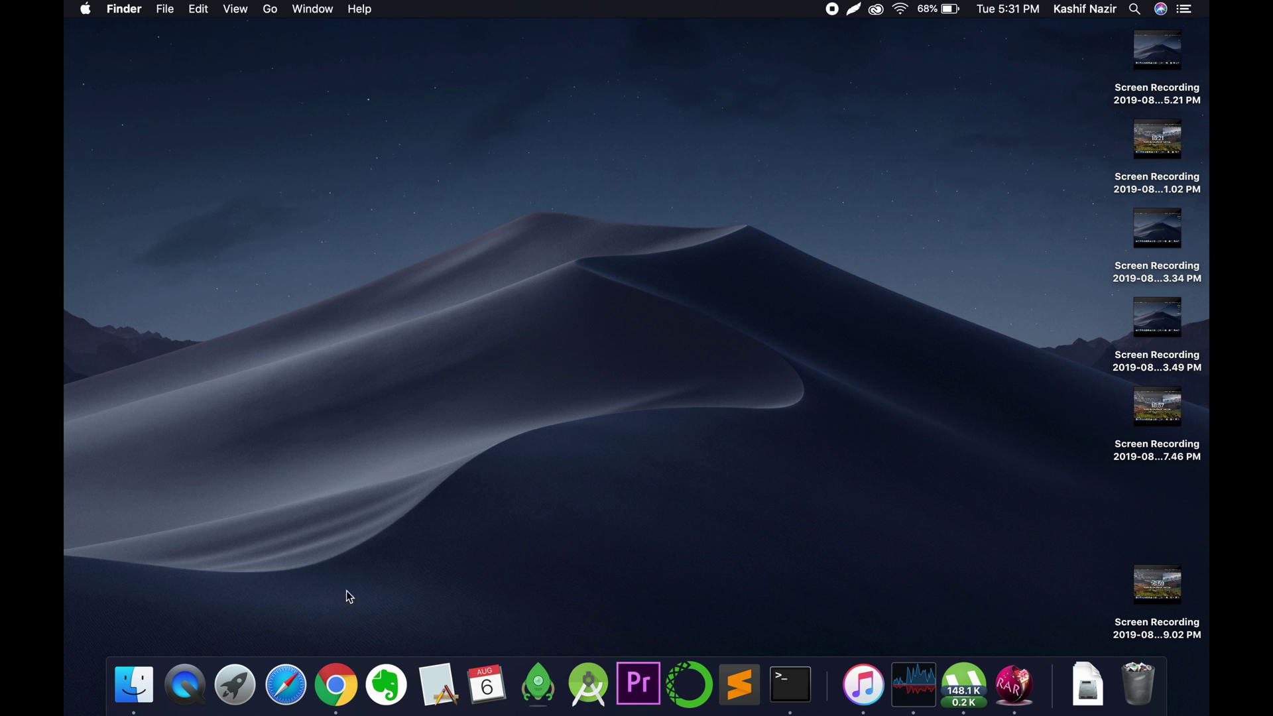
Step: Launch Chrome and search Google for 'bluestacks download' using the address bar suggestion
click(336, 685)
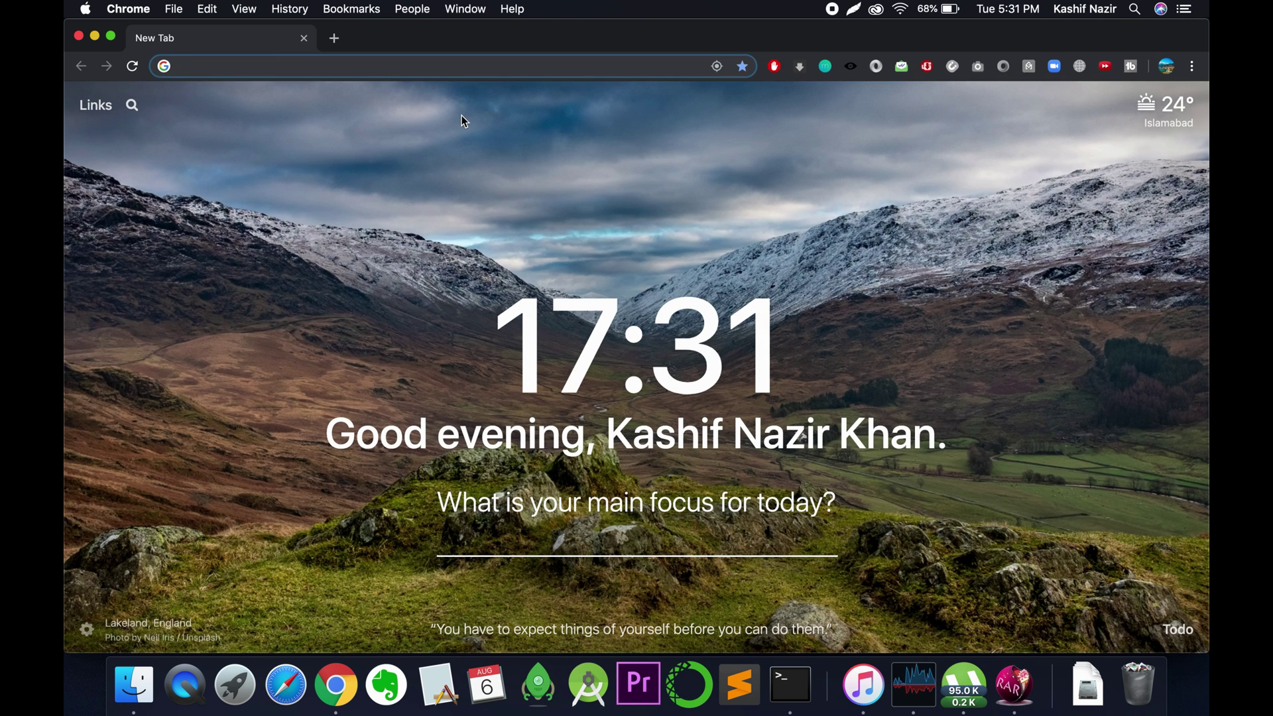
text(bluestack)
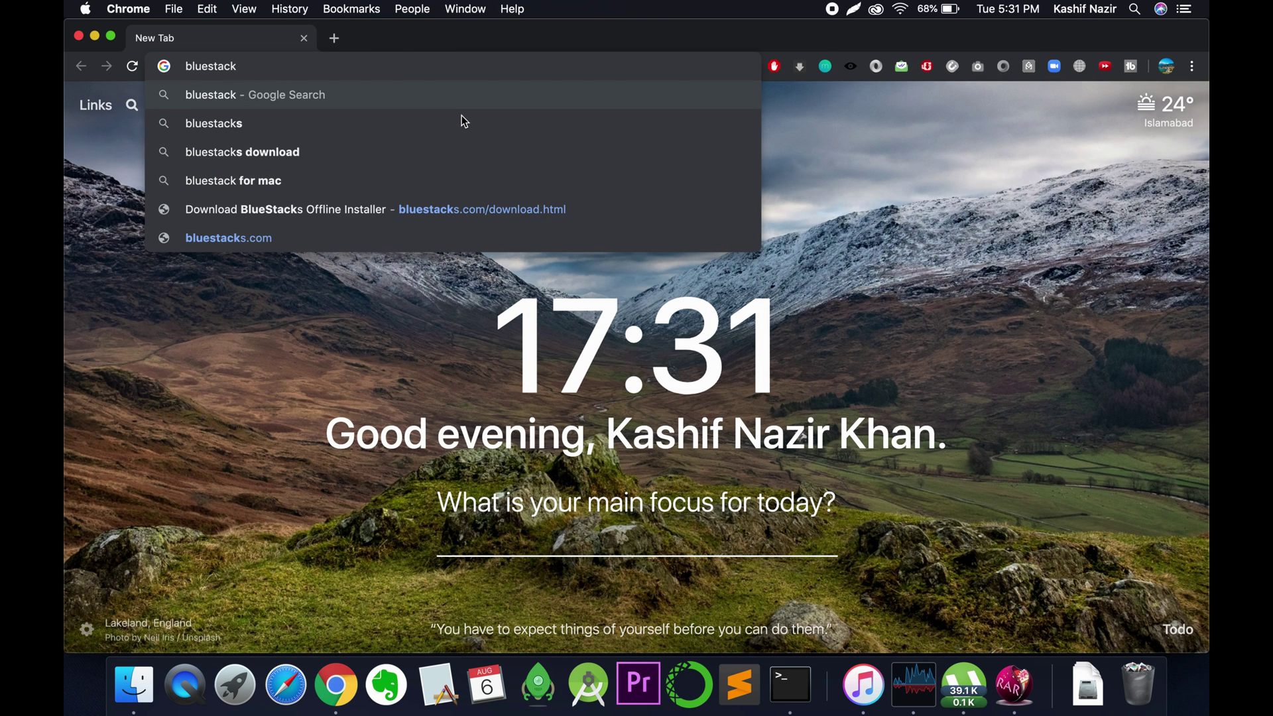
key(Down)
key(Down)
key(Return)
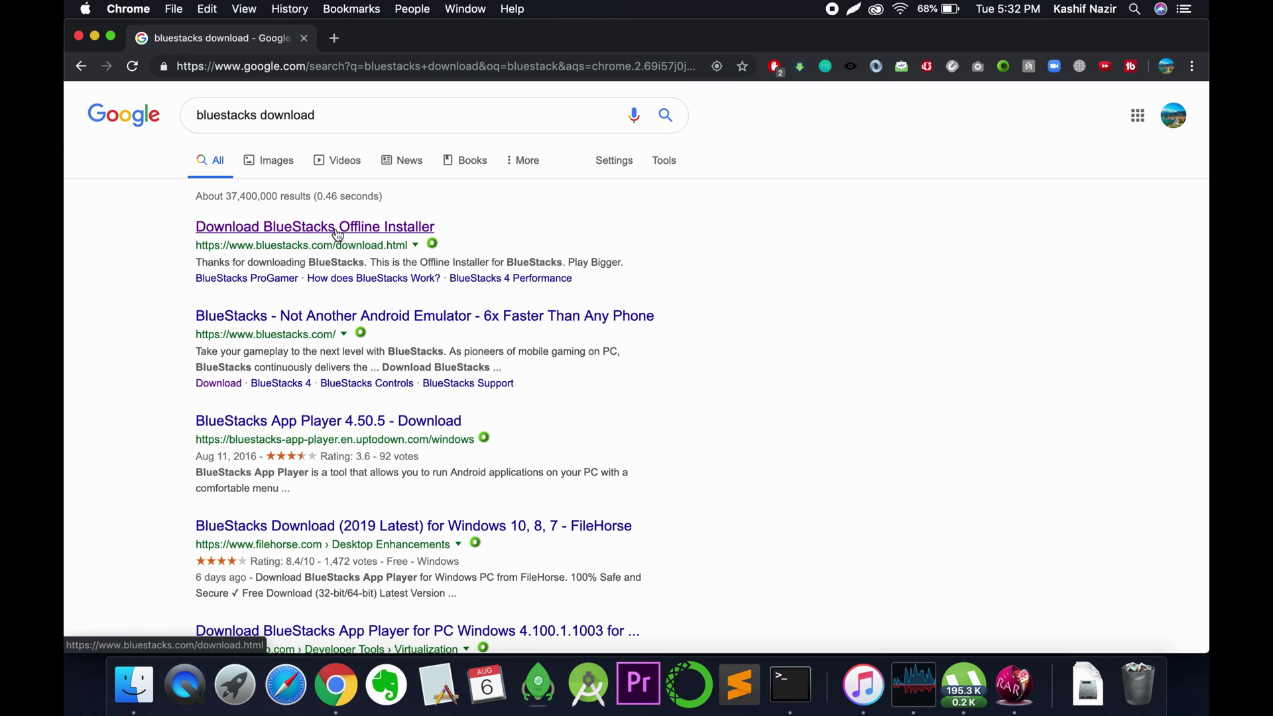
Step: Start the installer download from the BlueStacks offline installer page, cancel it, and bring up Finder
click(342, 234)
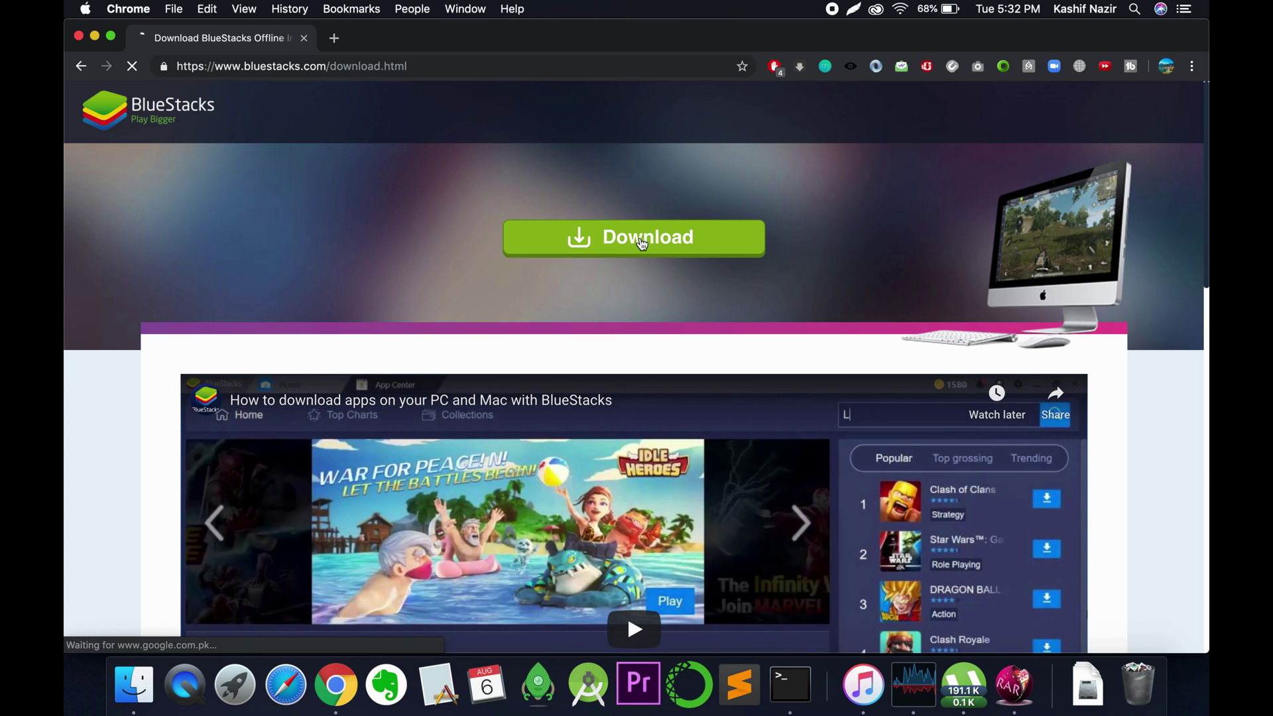
click(642, 244)
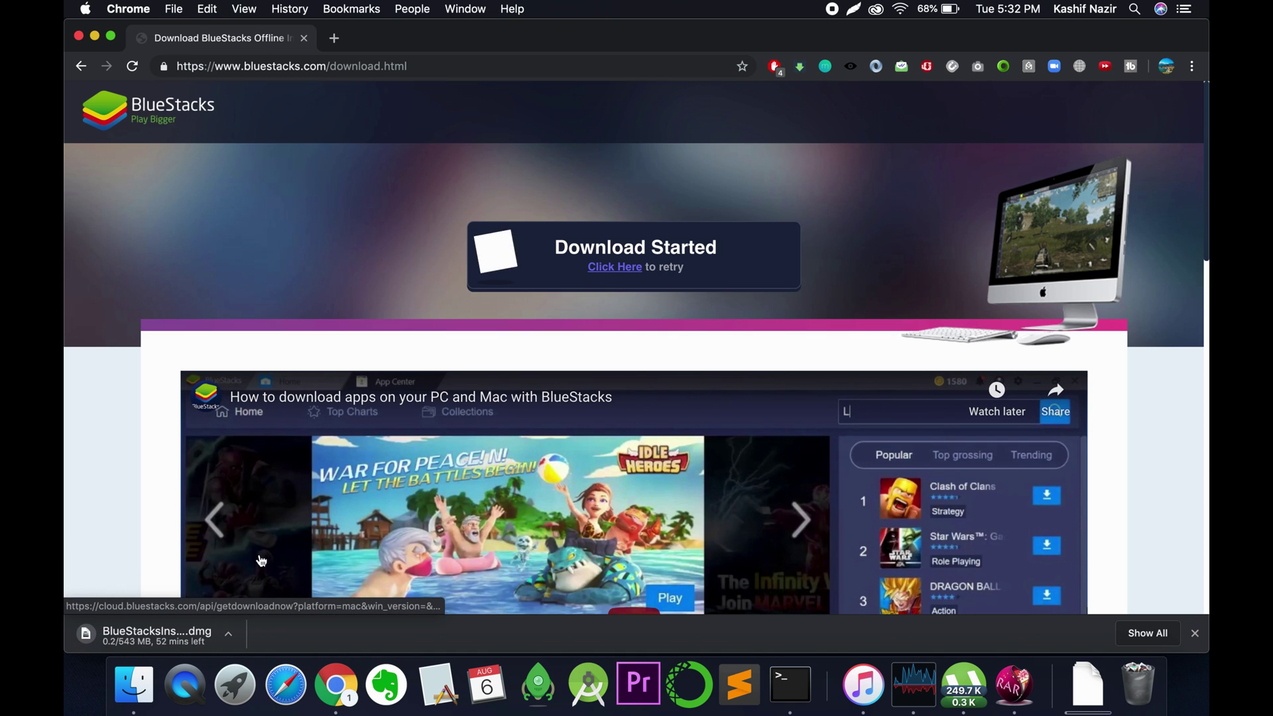
click(227, 639)
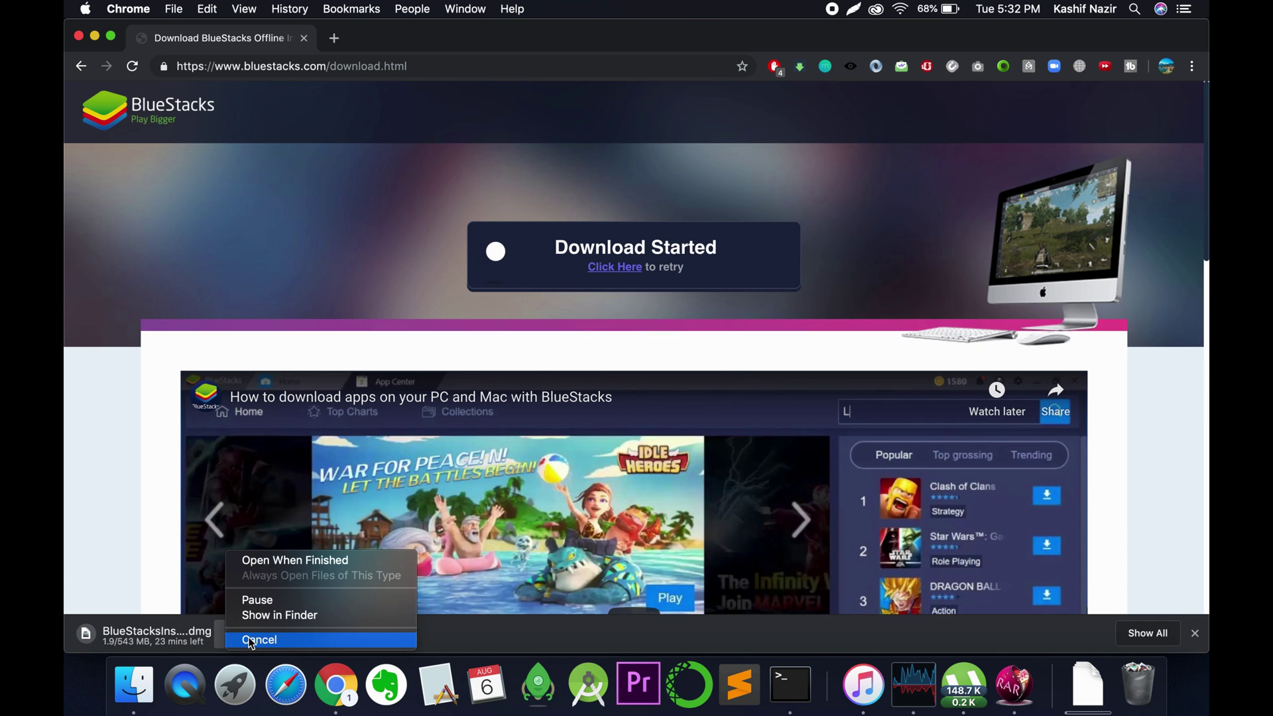
click(247, 640)
click(134, 685)
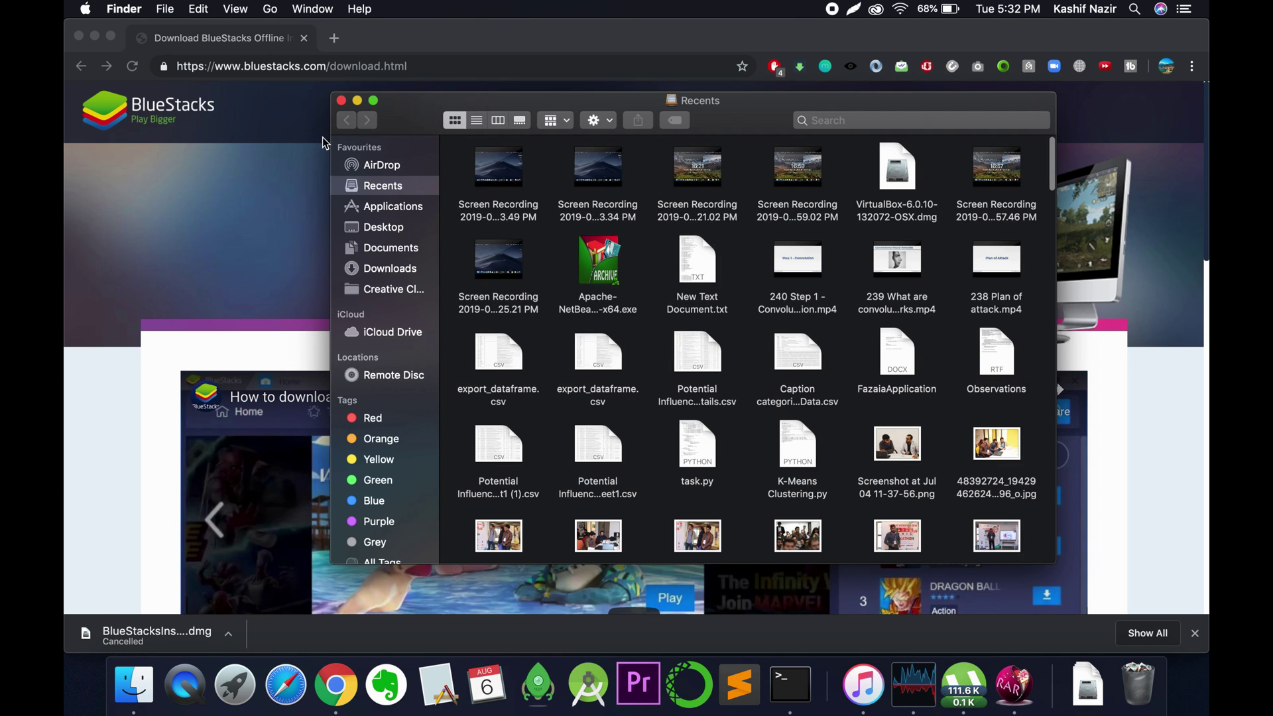
Step: Open the BlueStacksInstaller_4.110…71.dmg disk image from the Downloads folder
click(405, 275)
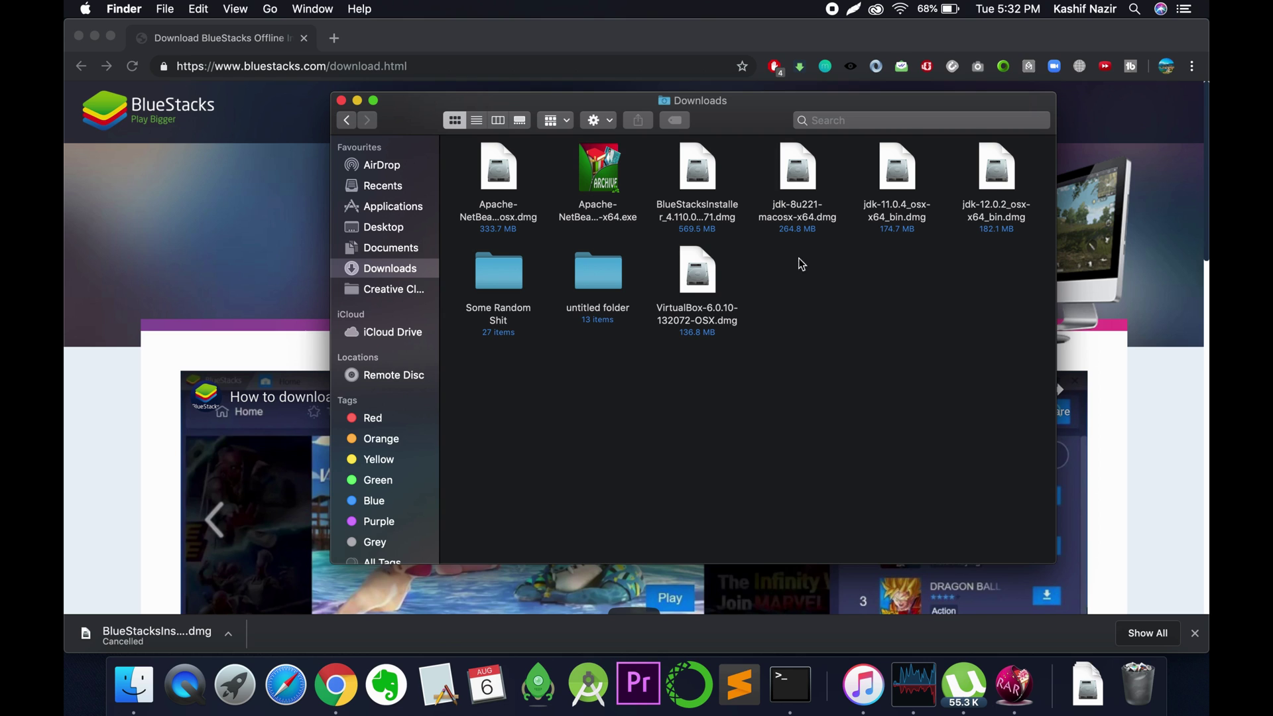
click(694, 175)
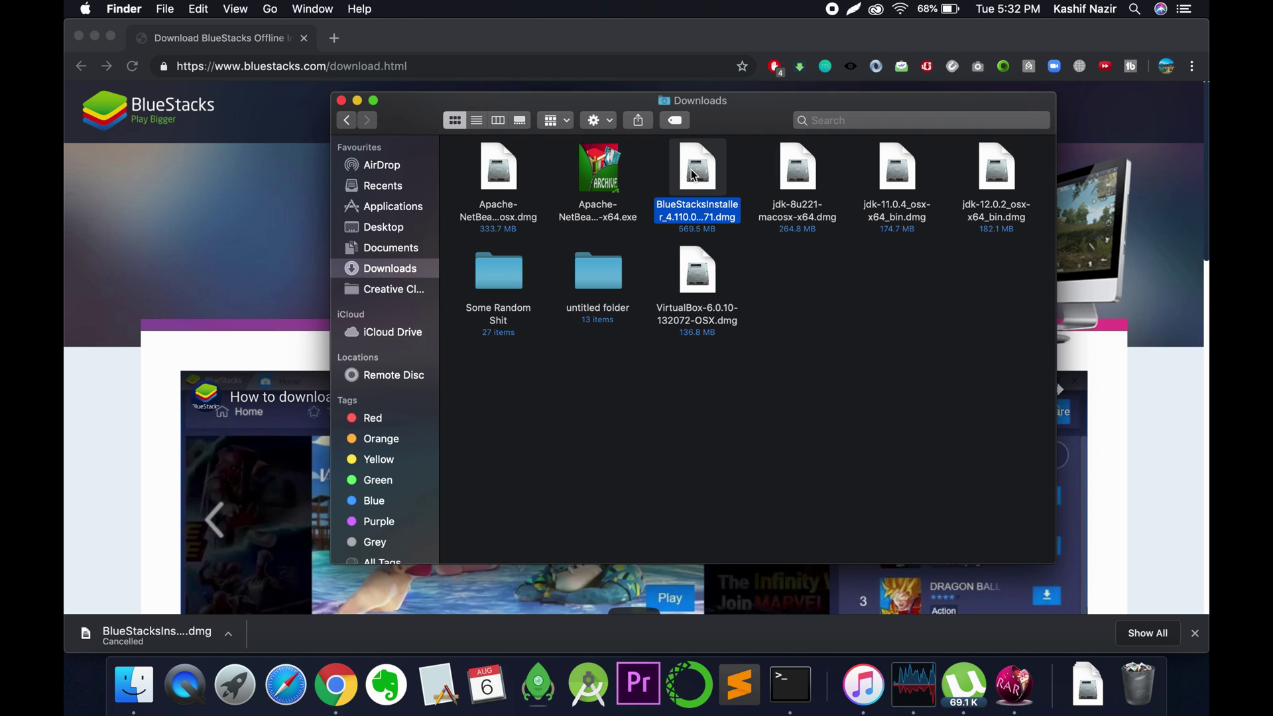
double_click(693, 175)
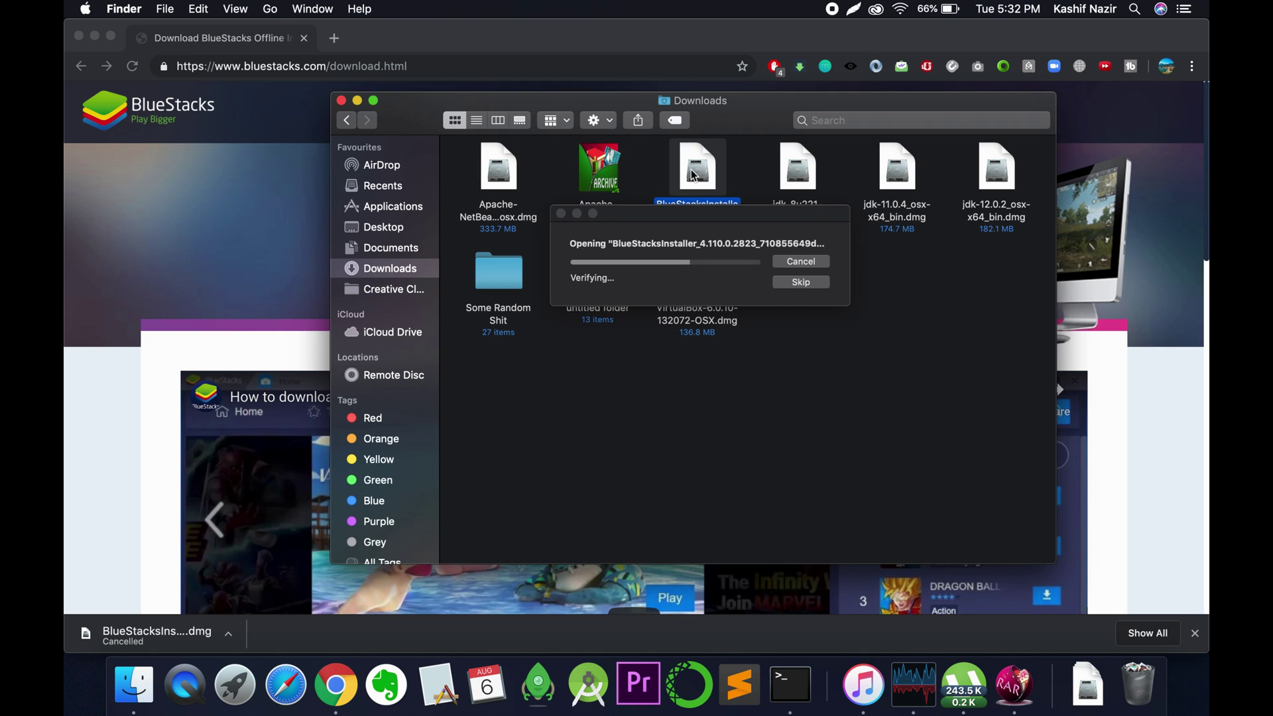
Step: Skip disk image verification, launch BlueStacks Installer, and approve the open and Finder-access prompts
click(781, 283)
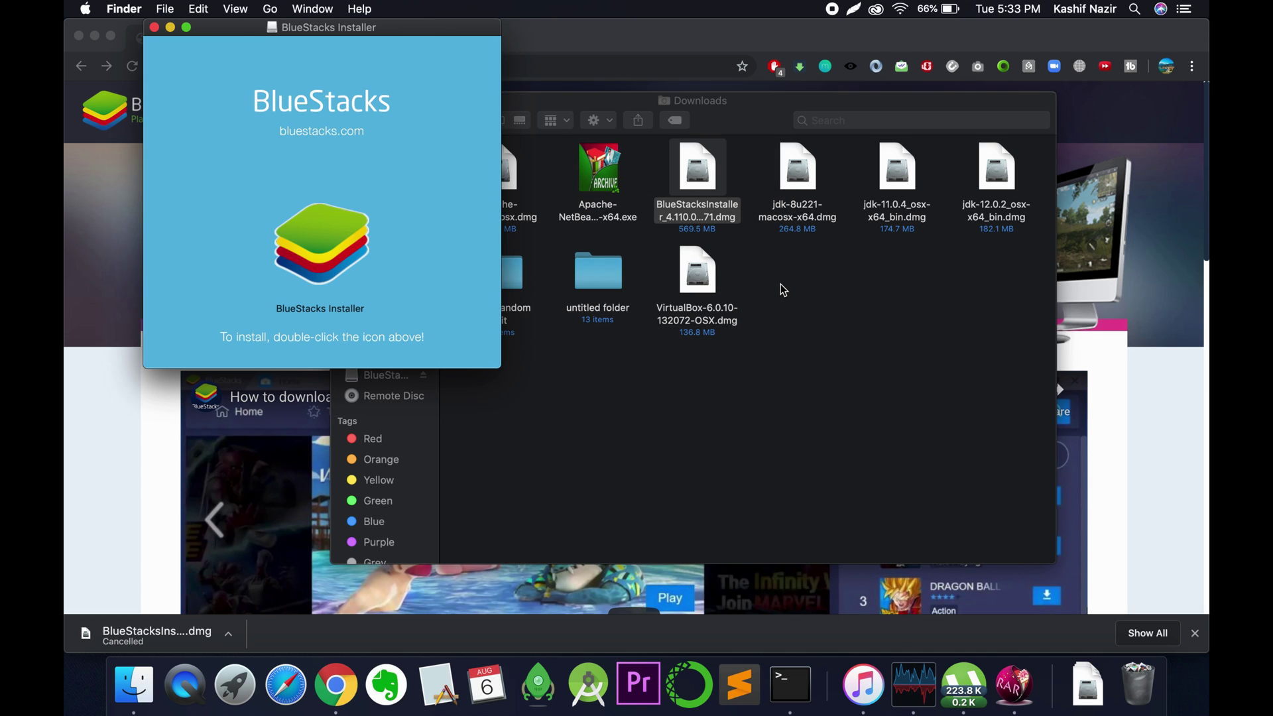
click(329, 243)
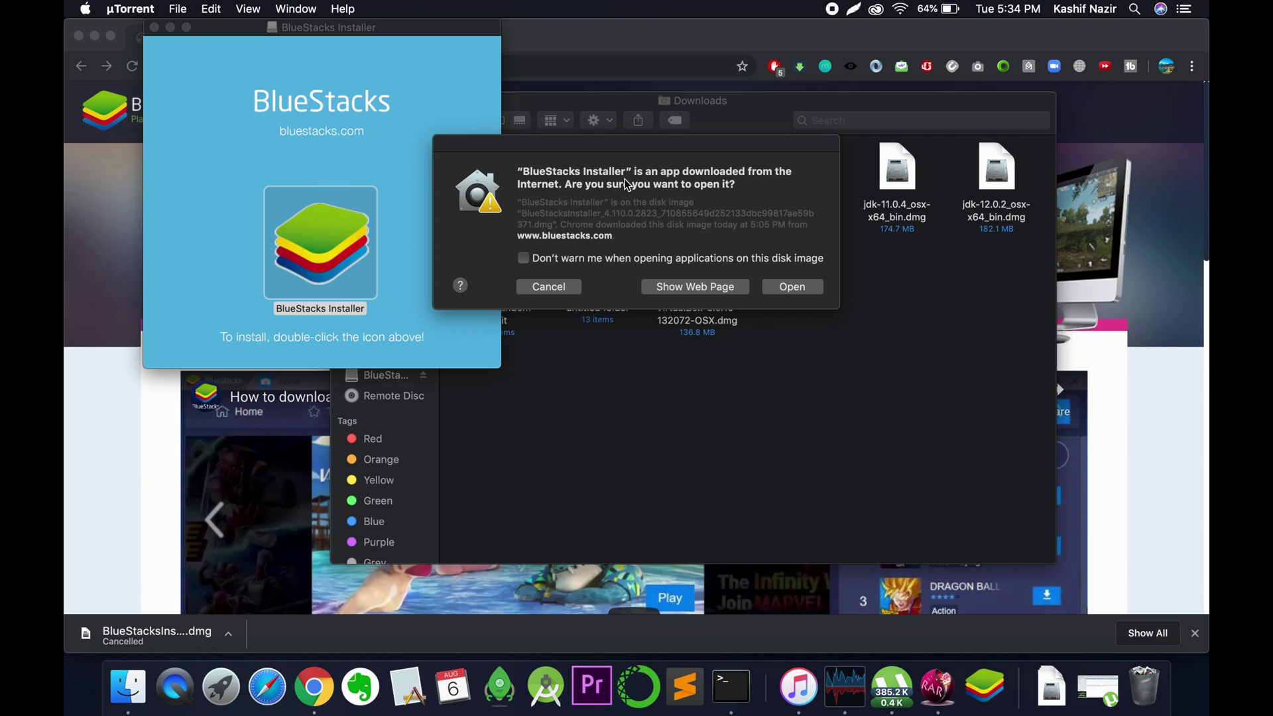
click(804, 290)
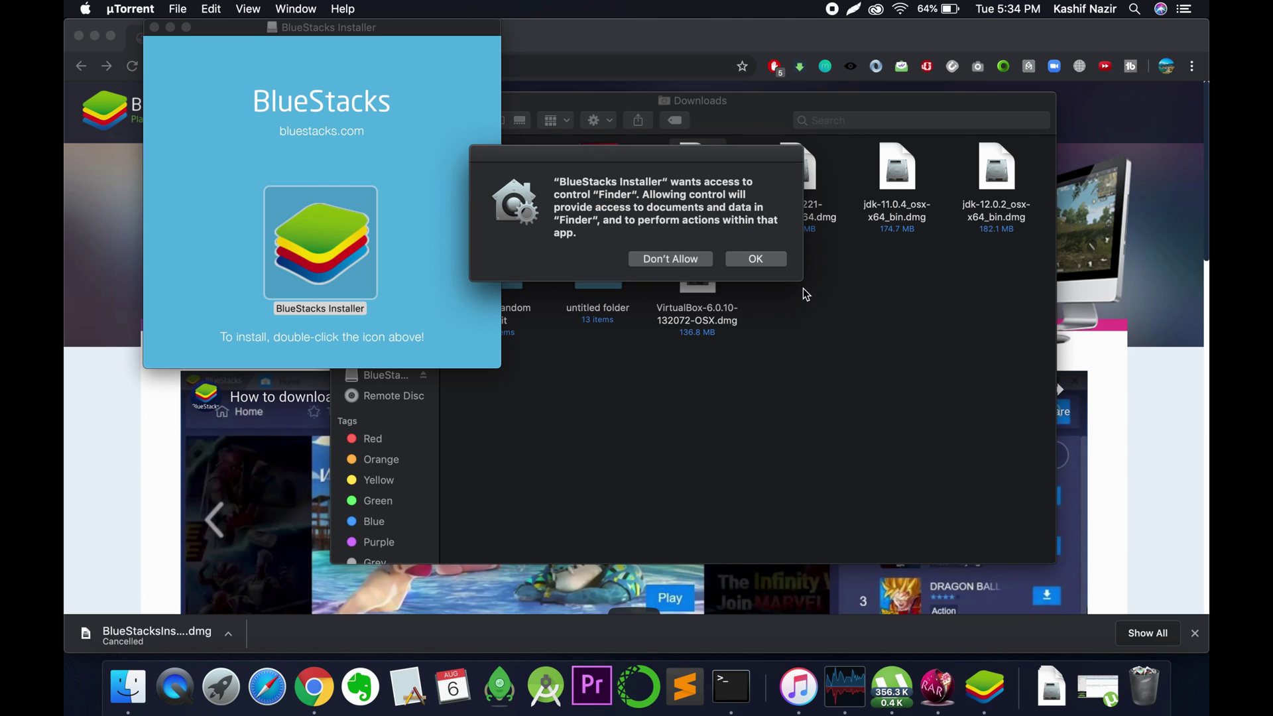
click(755, 259)
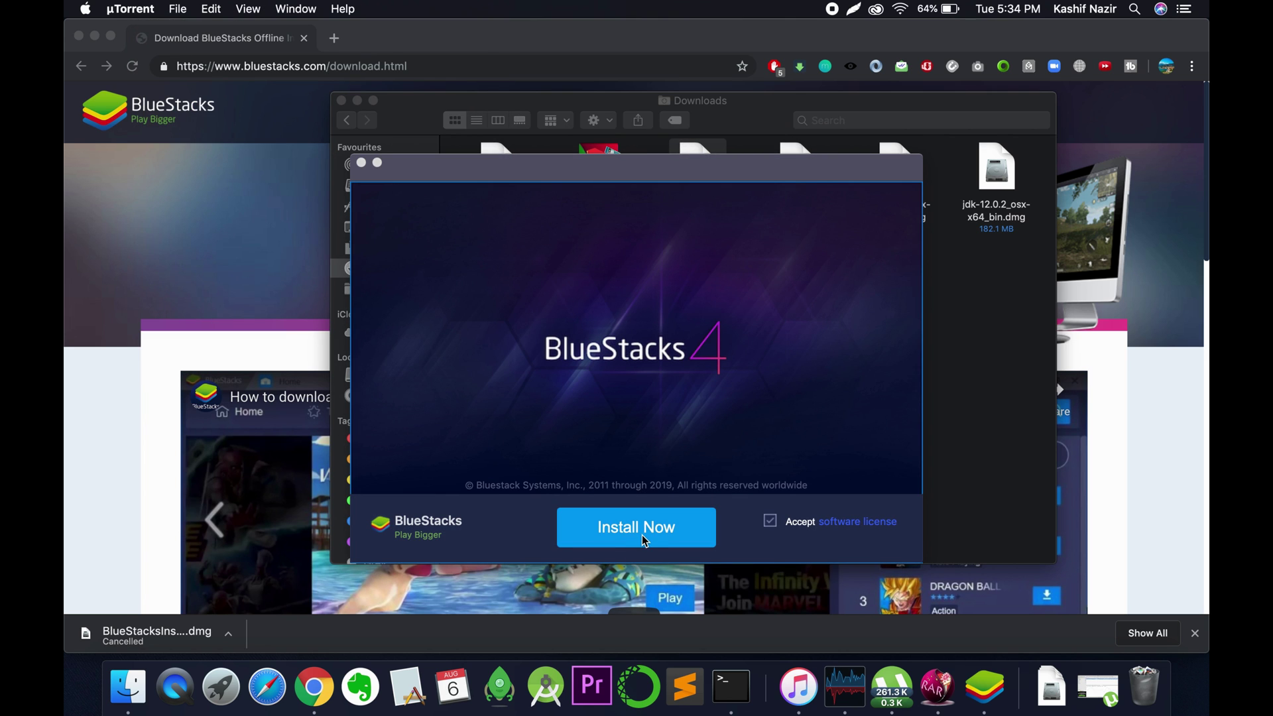
Step: Accept the license, install BlueStacks 4, and authorize the helper tool with the Mac password
click(771, 522)
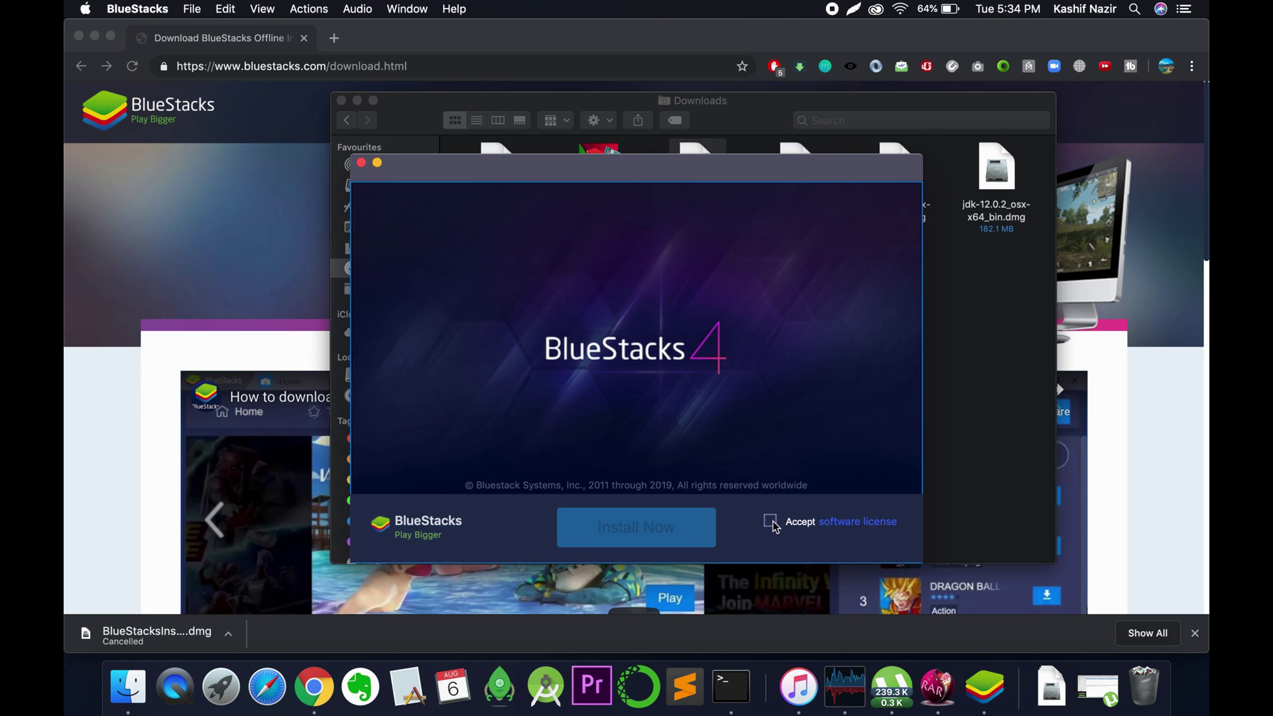
click(771, 523)
click(655, 533)
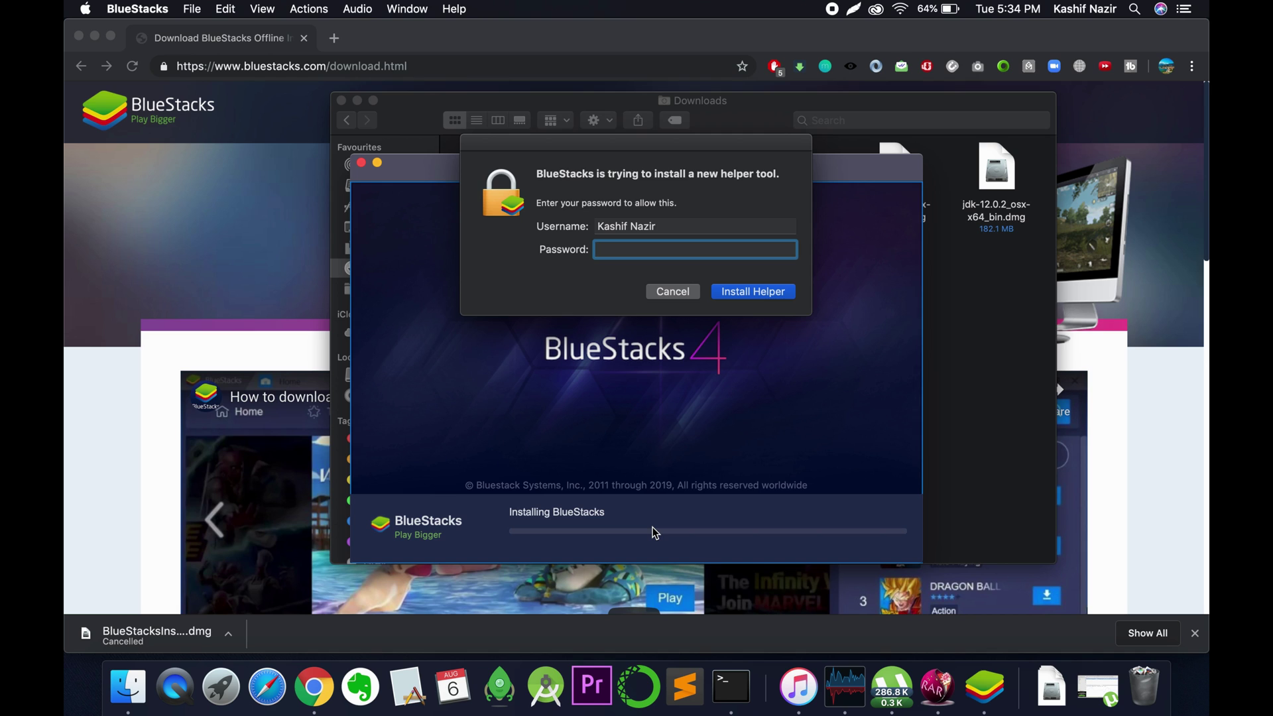
text(••)
click(756, 292)
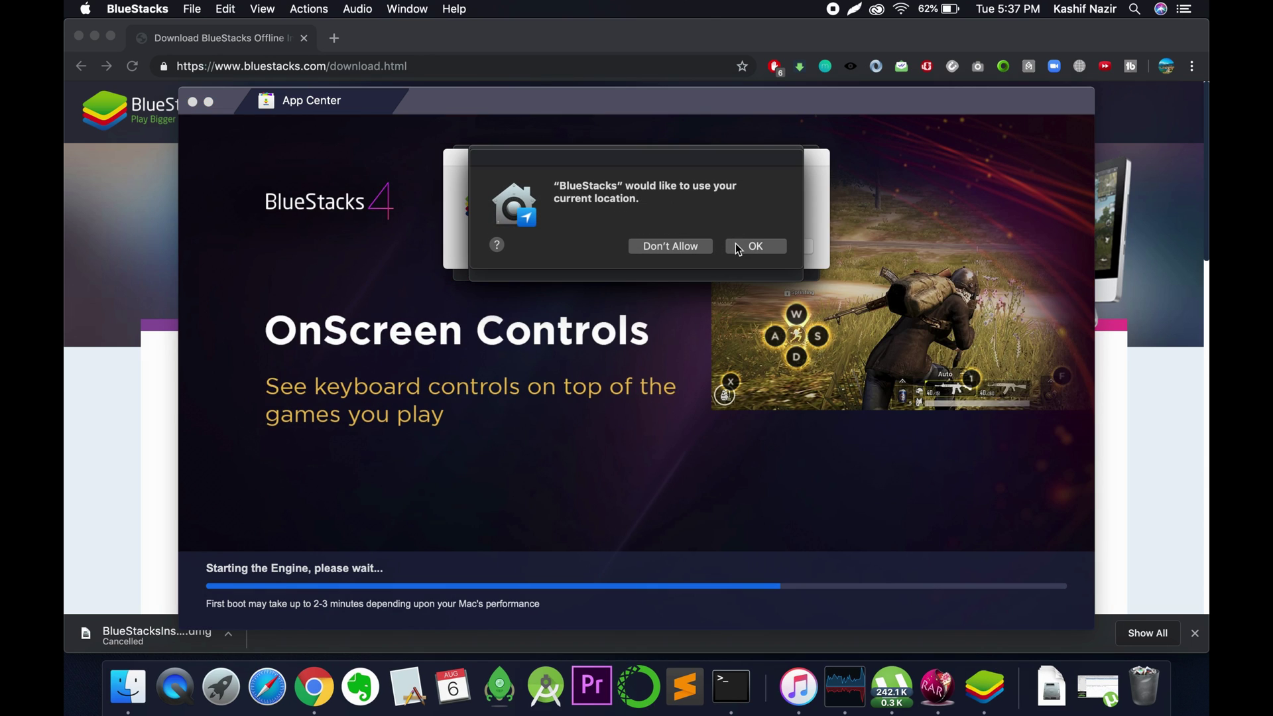
Step: Allow location access, dismiss the System Extension Blocked notice, and go to Security & Privacy
click(735, 244)
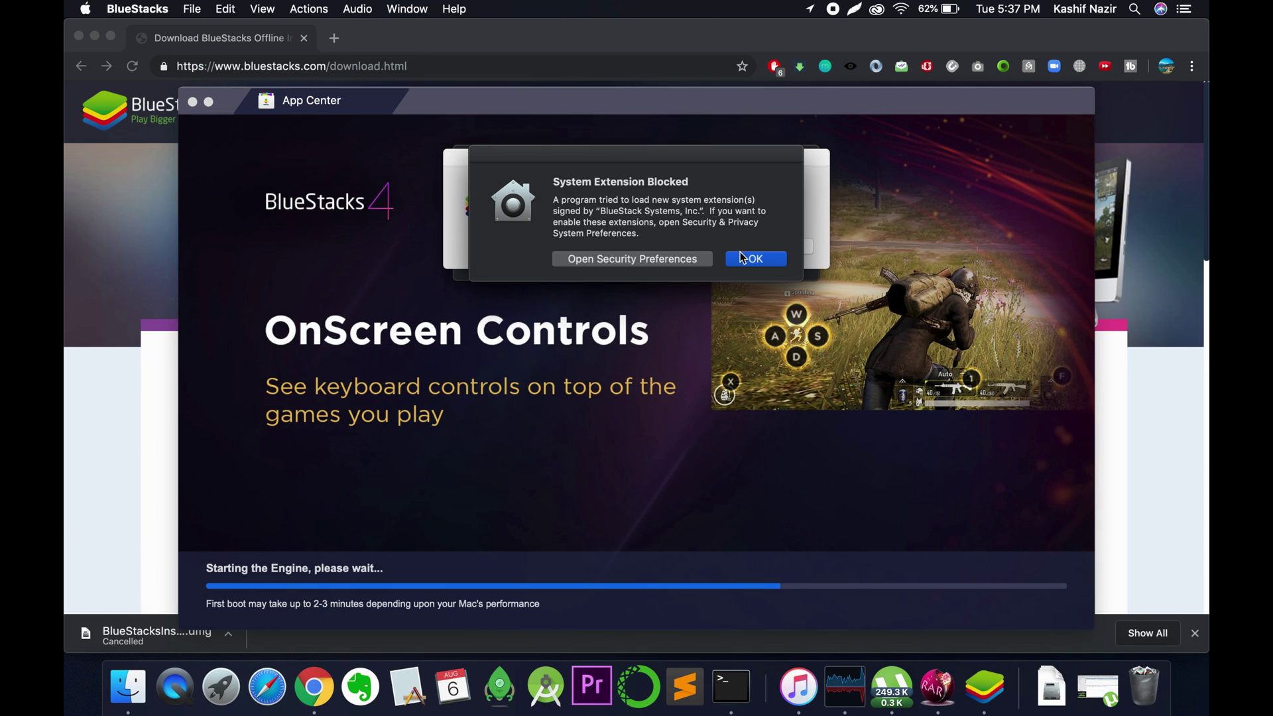
click(744, 259)
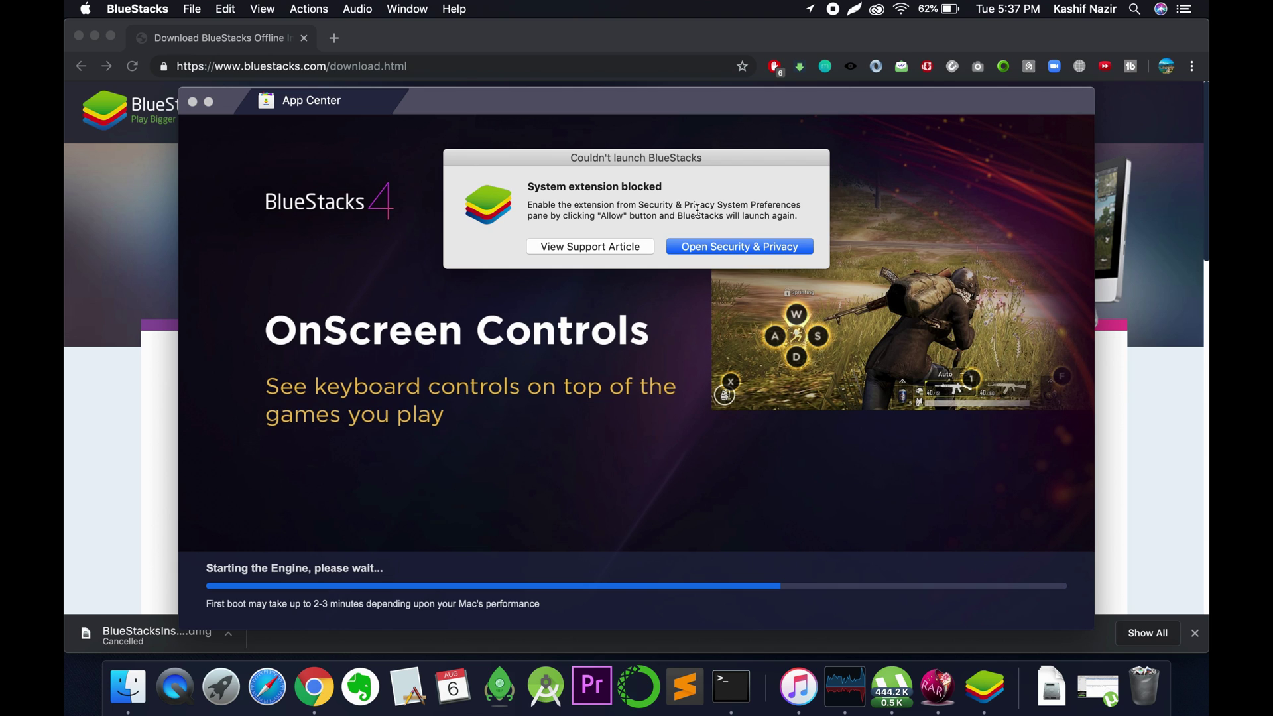
click(737, 246)
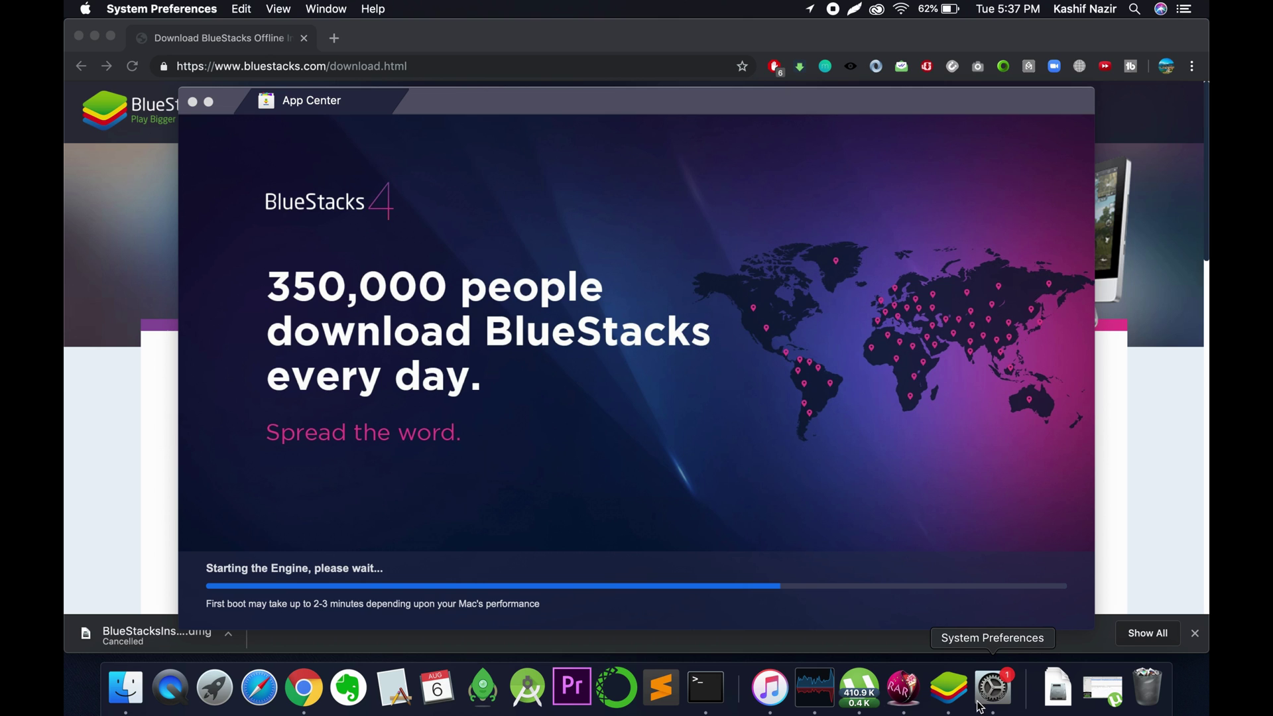
Step: Unlock the Security & Privacy settings with the admin password
click(993, 688)
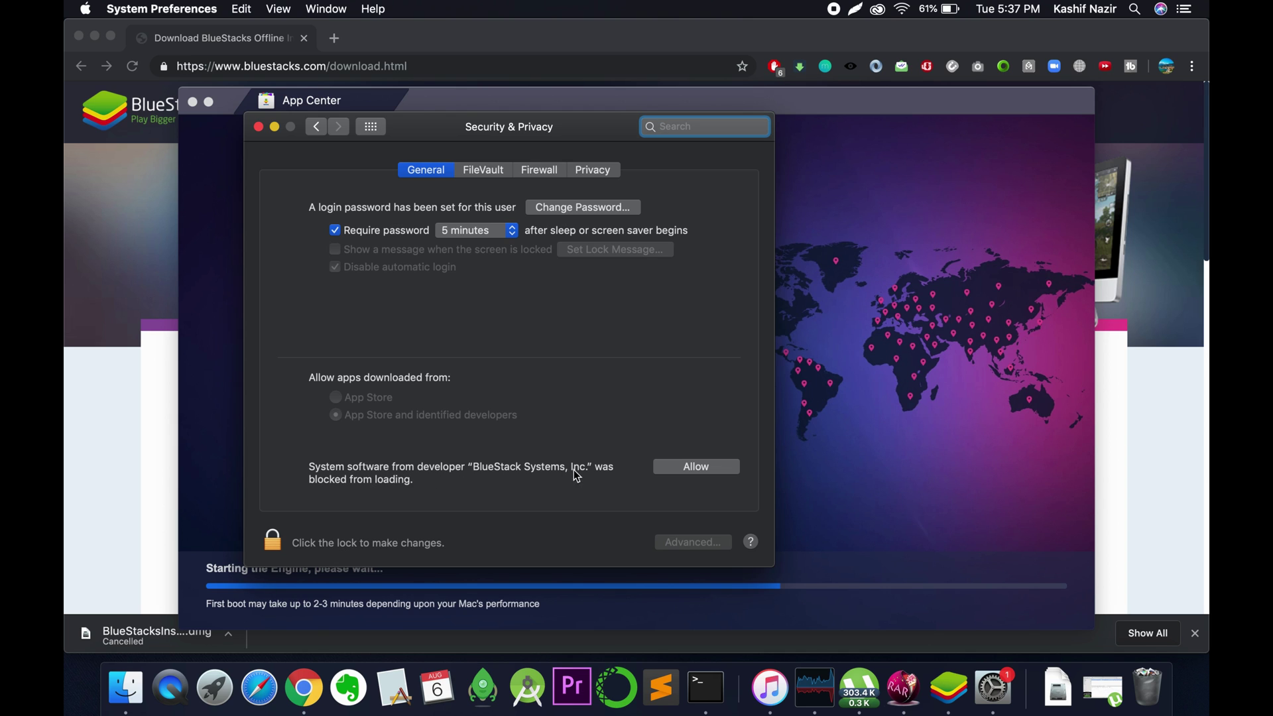
click(273, 541)
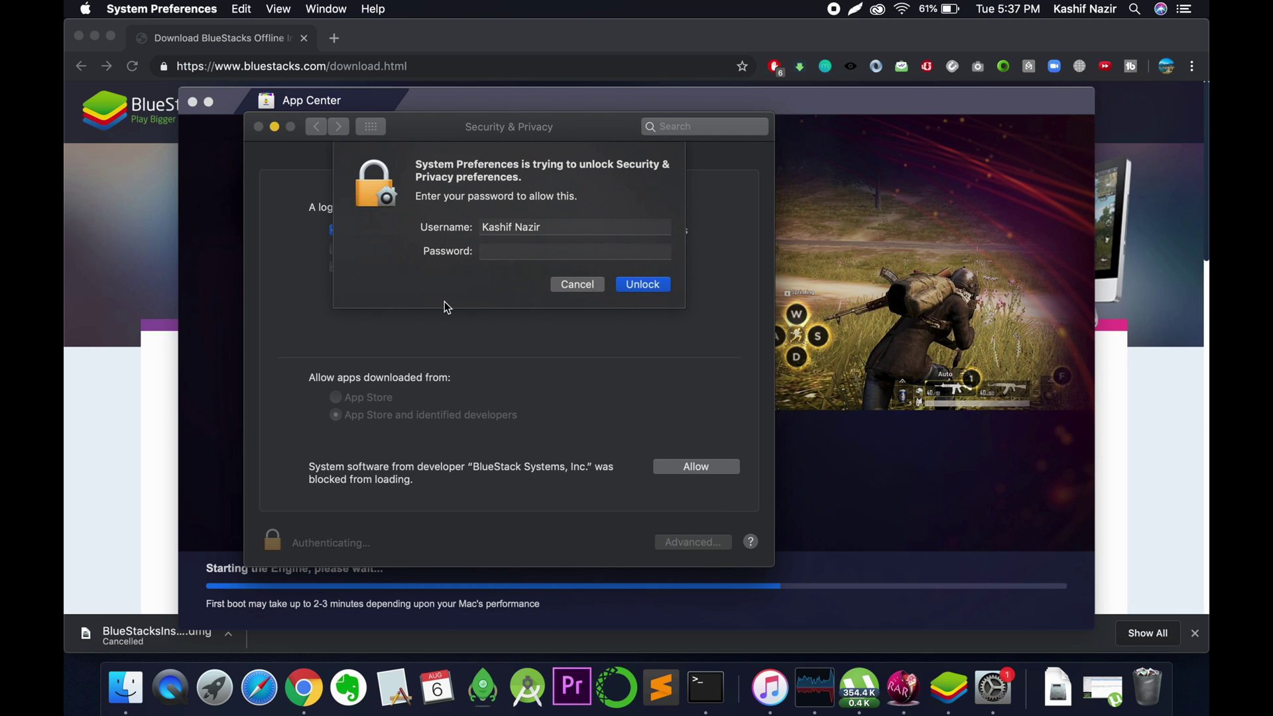
text(•••)
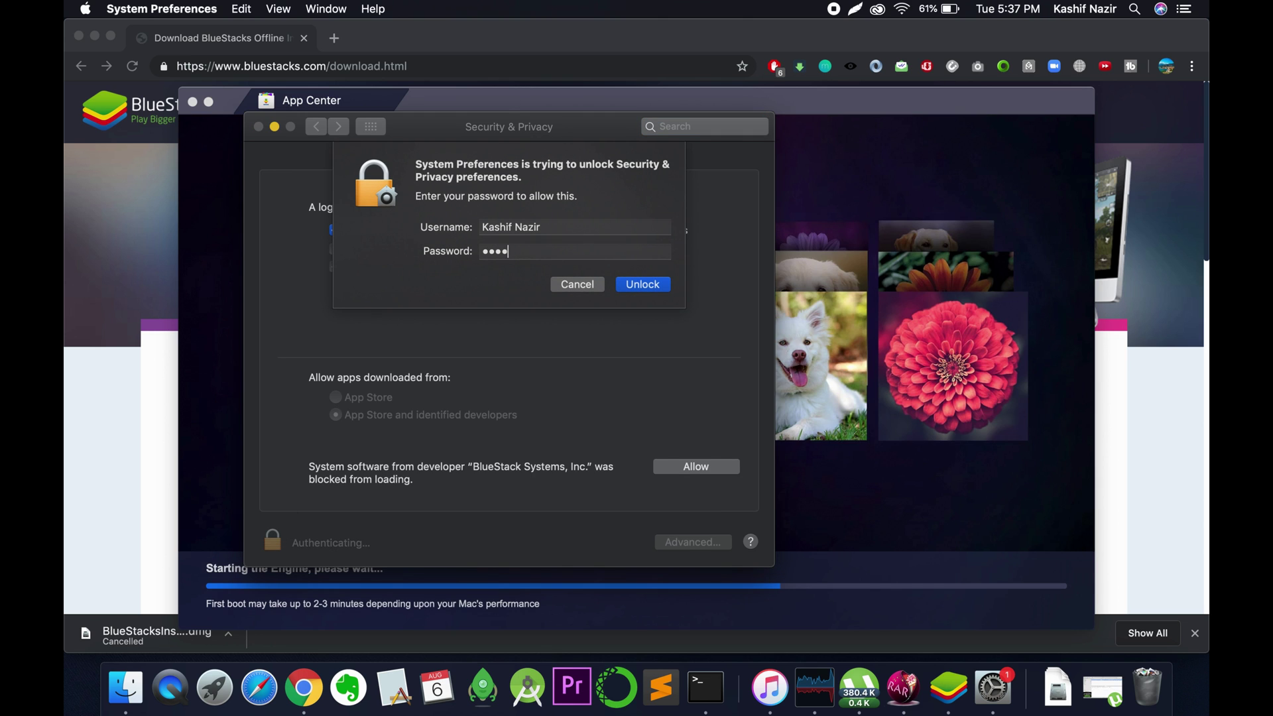
click(651, 289)
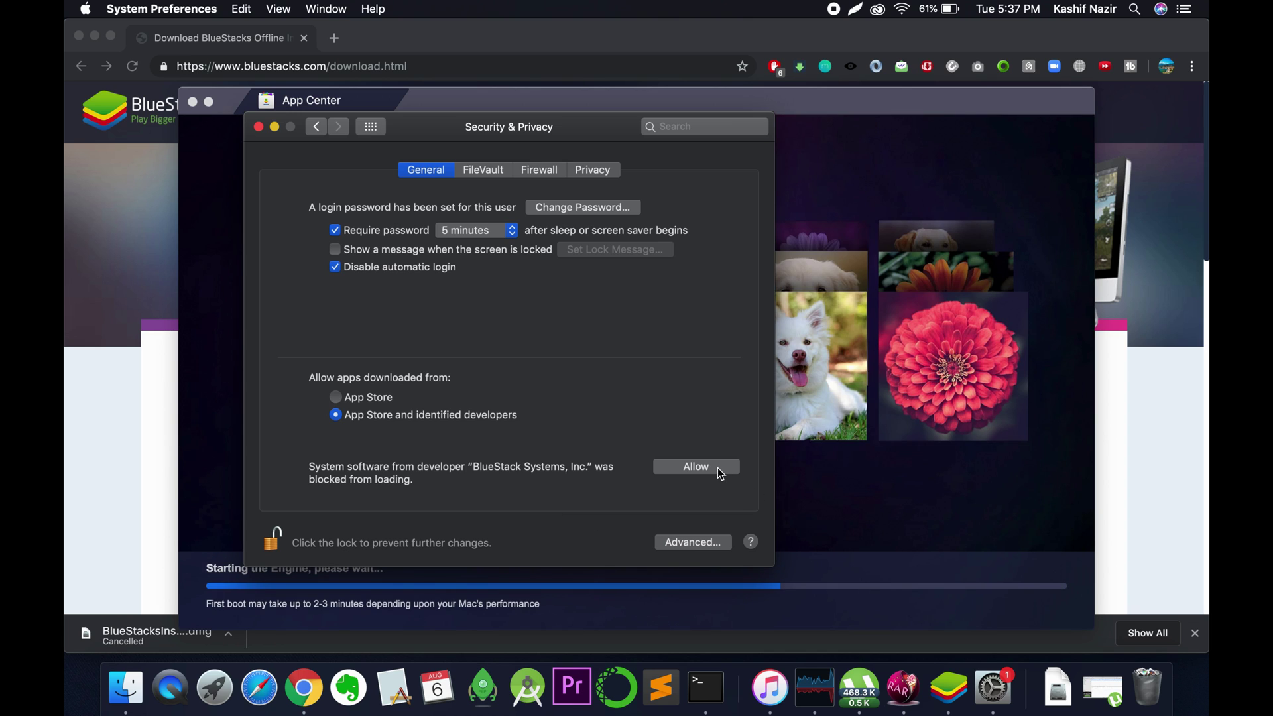
Step: Allow BlueStack Systems software to load, dismiss the warning, and close Security & Privacy
click(718, 468)
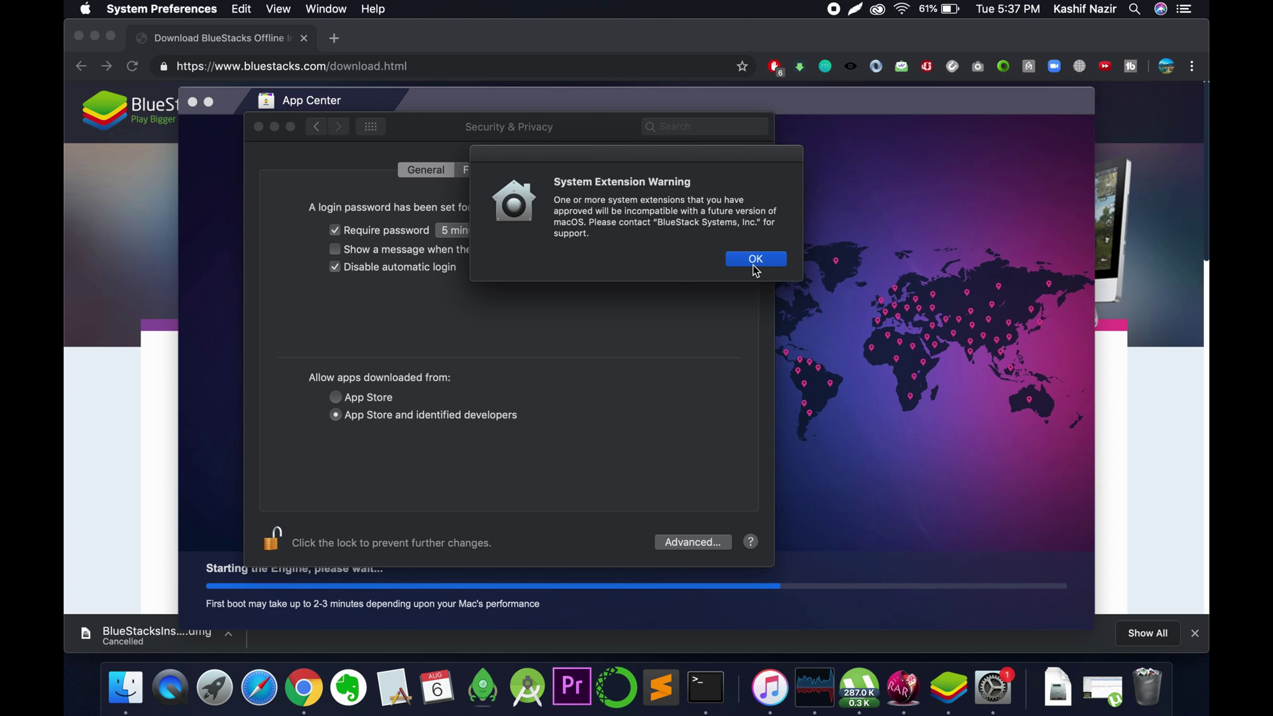
click(756, 258)
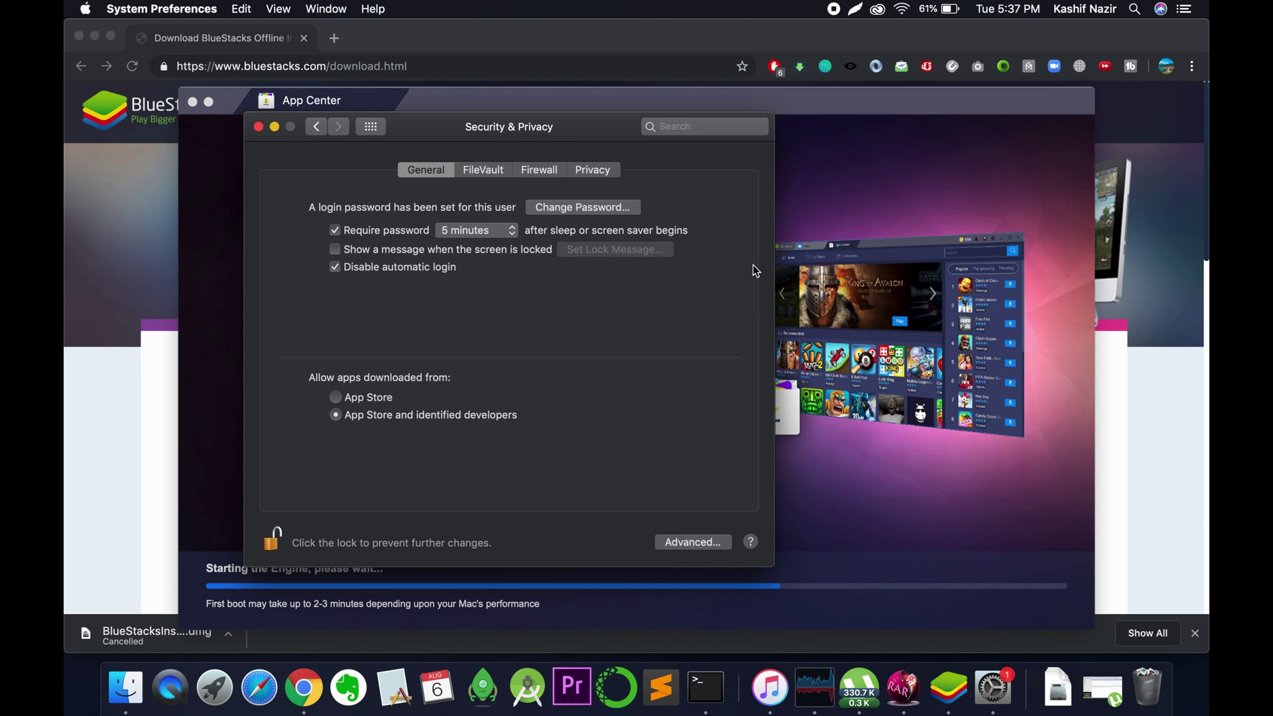
click(258, 128)
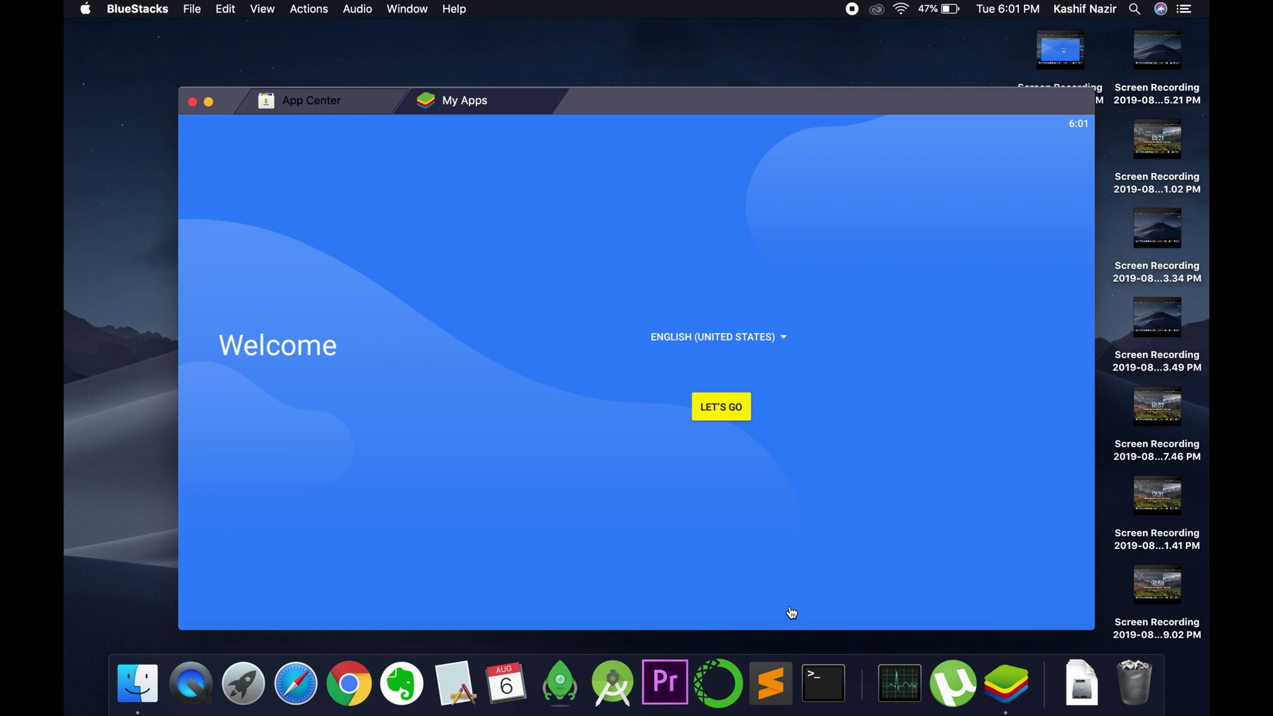
Step: Dismiss the BlueStacks Dock menu and Spotlight, returning to the English (United States) Welcome screen
right_click(1021, 699)
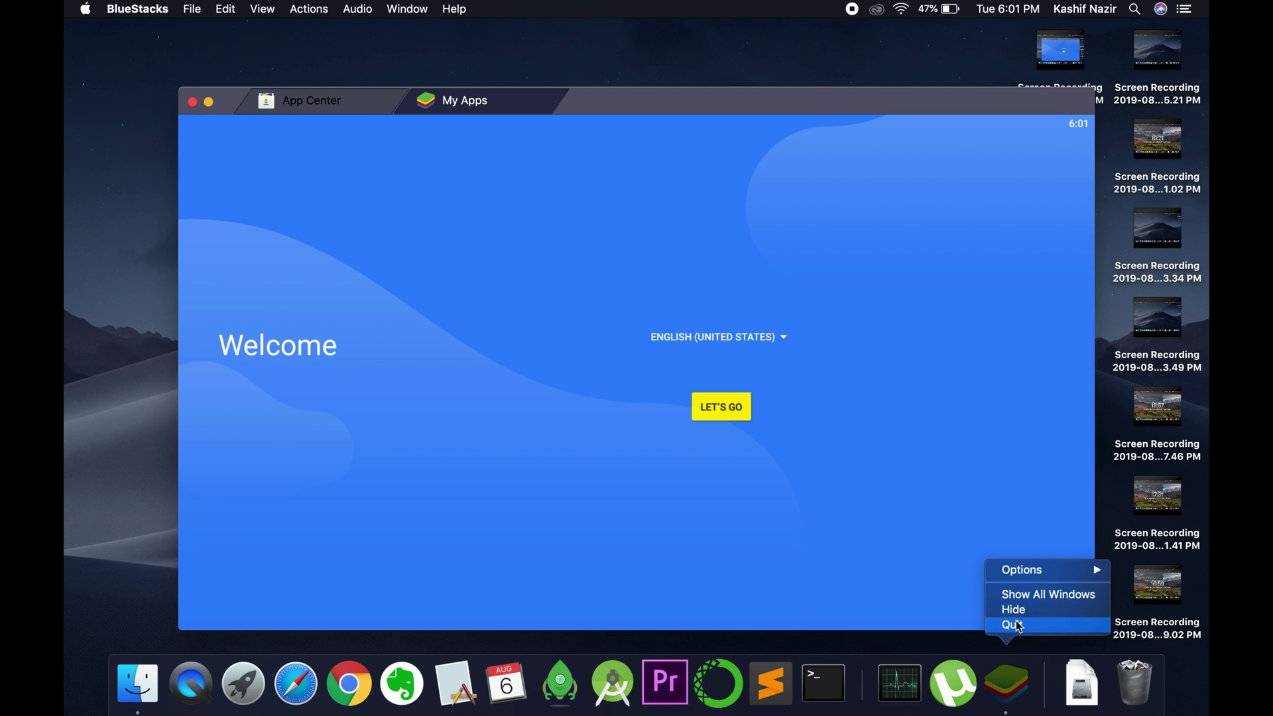
click(476, 247)
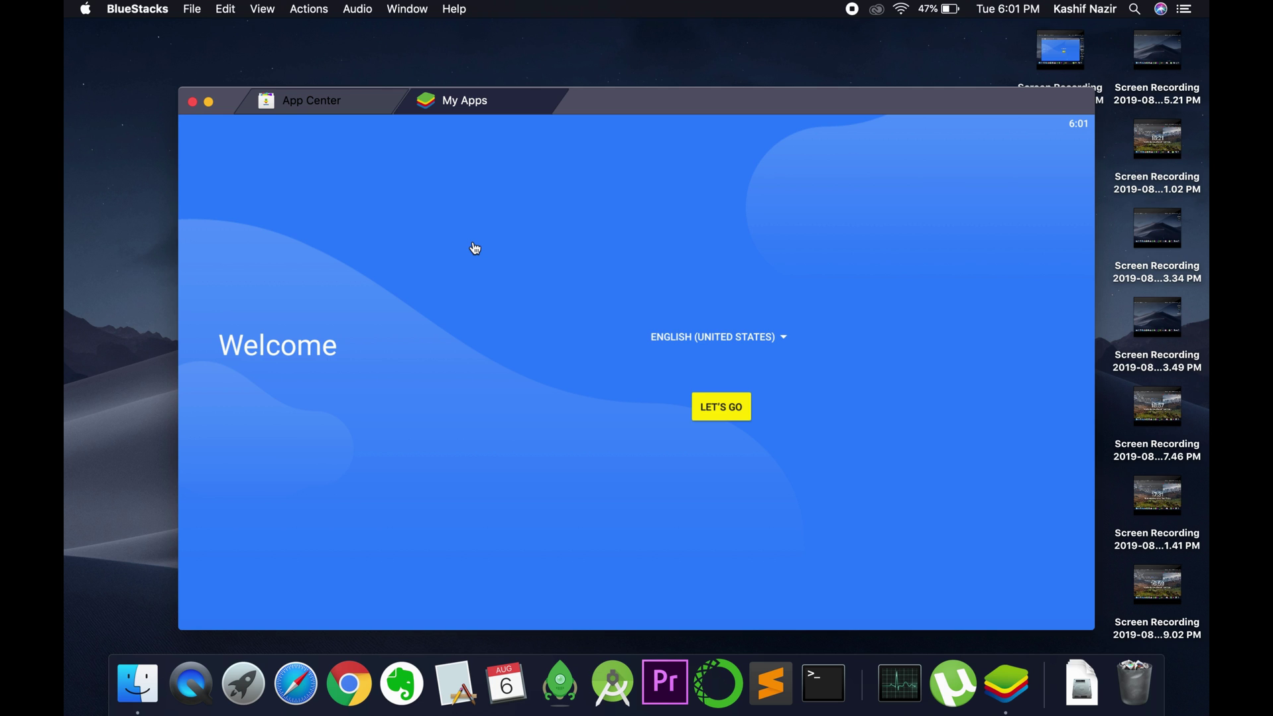
key(super+space)
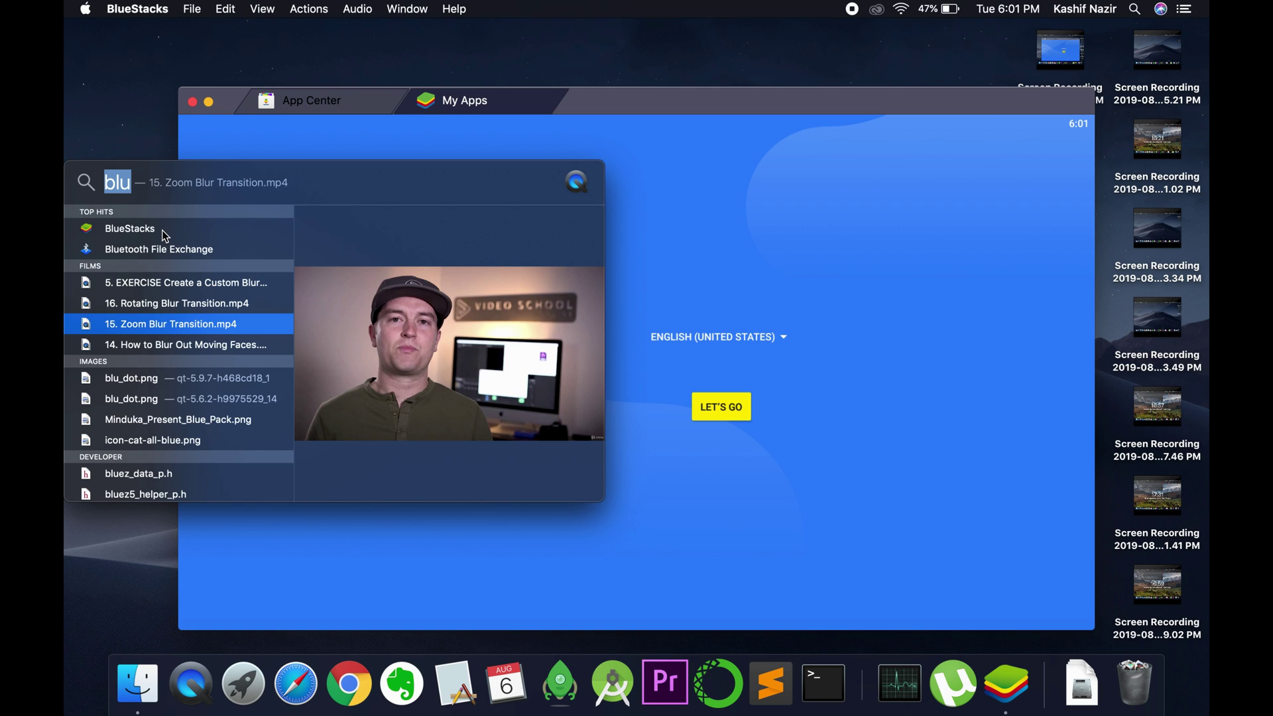
key(Escape)
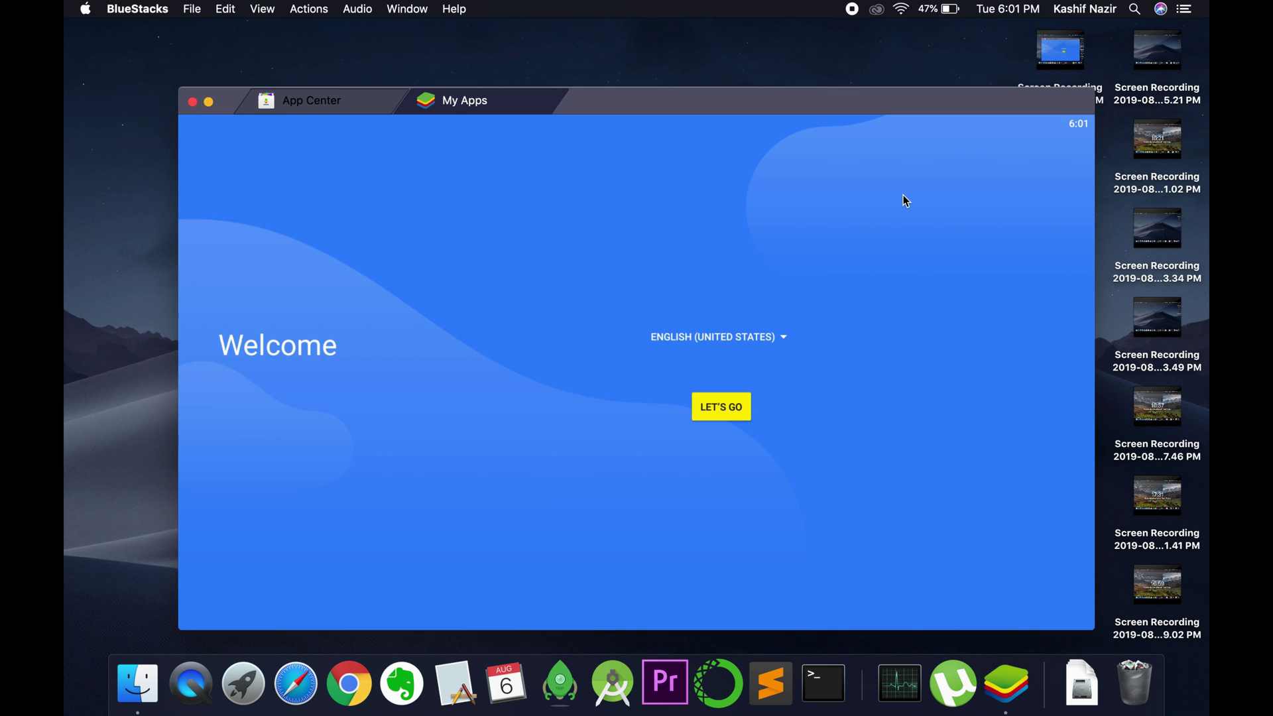
Step: Begin Android setup, sign in with the Google account email and password, and accept Google's terms
click(713, 408)
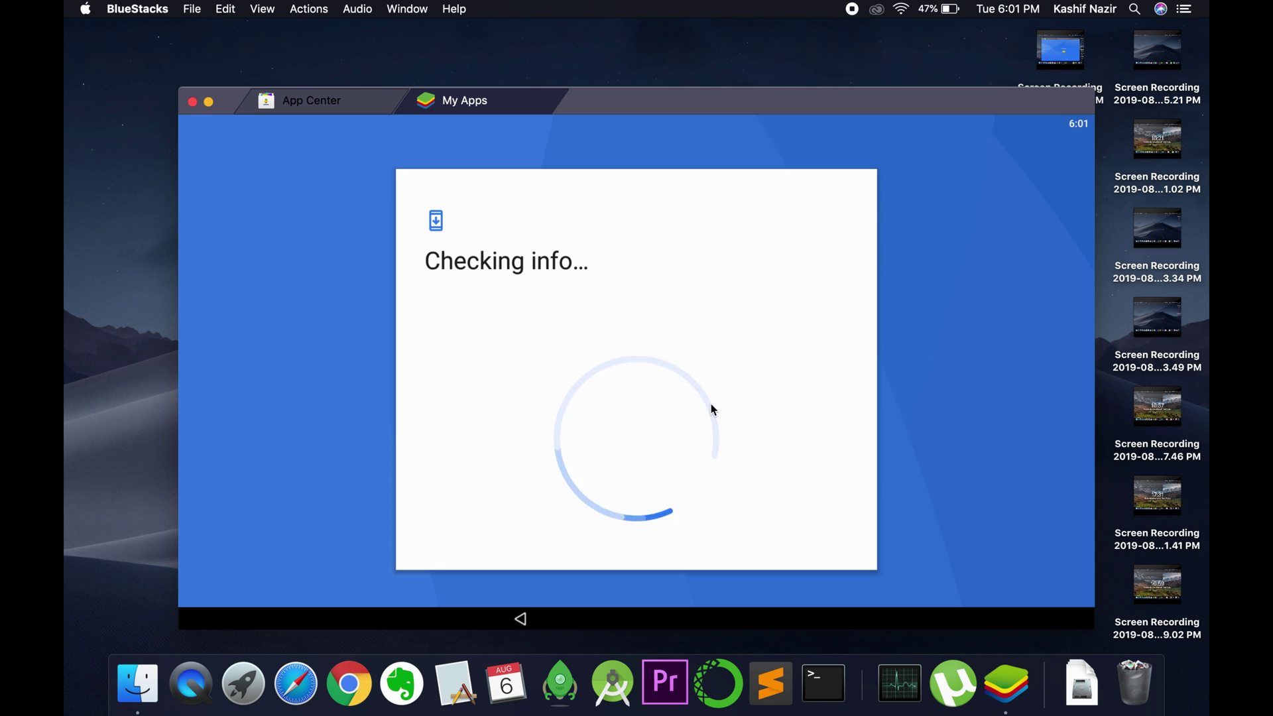
click(572, 304)
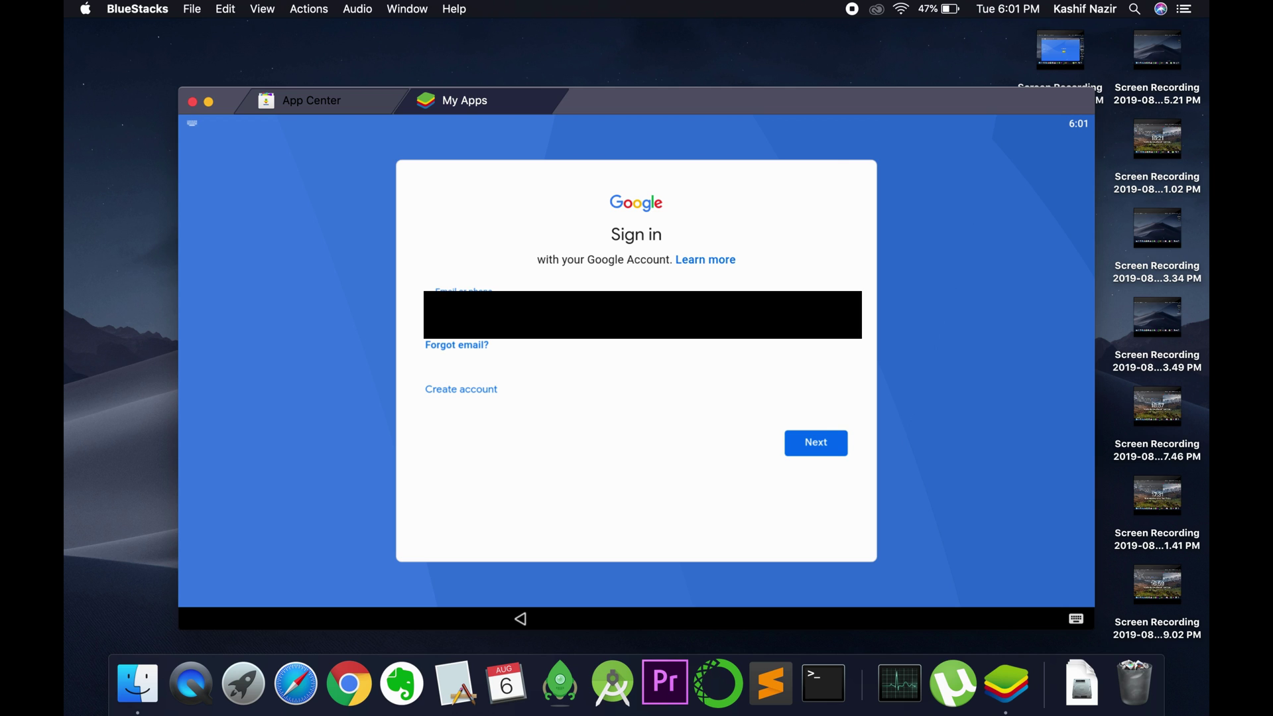
key(Return)
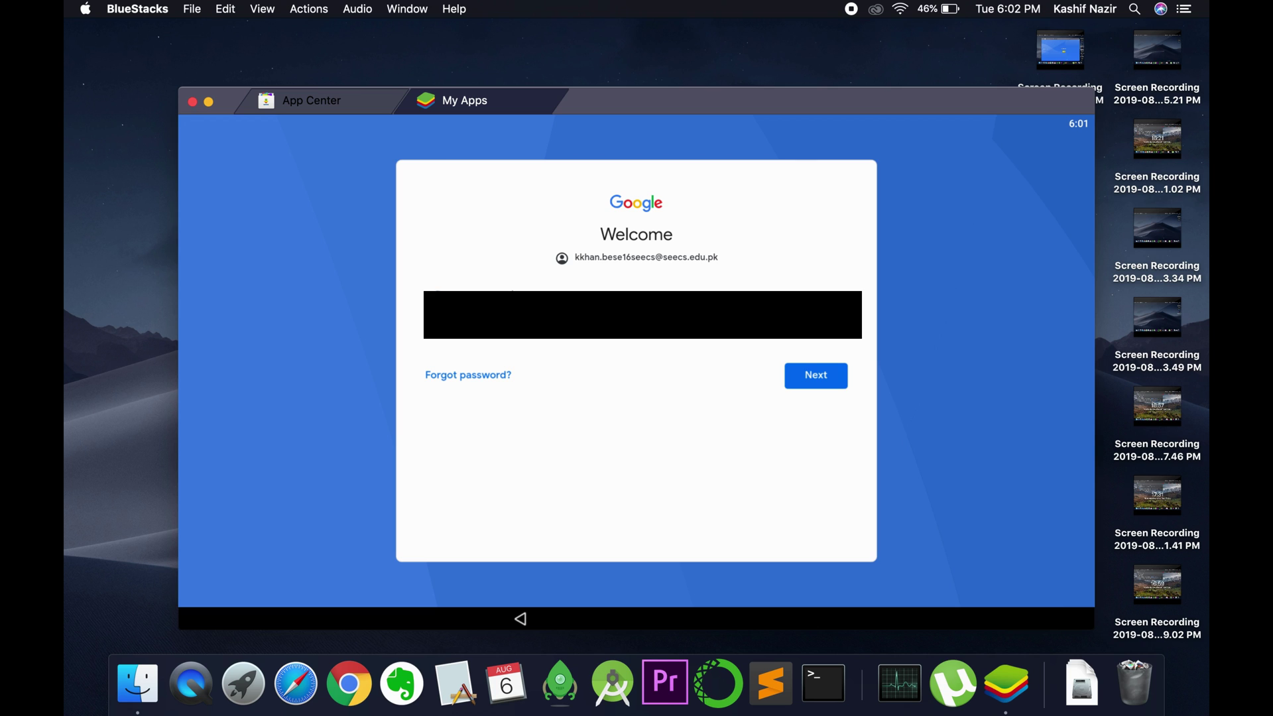
key(Return)
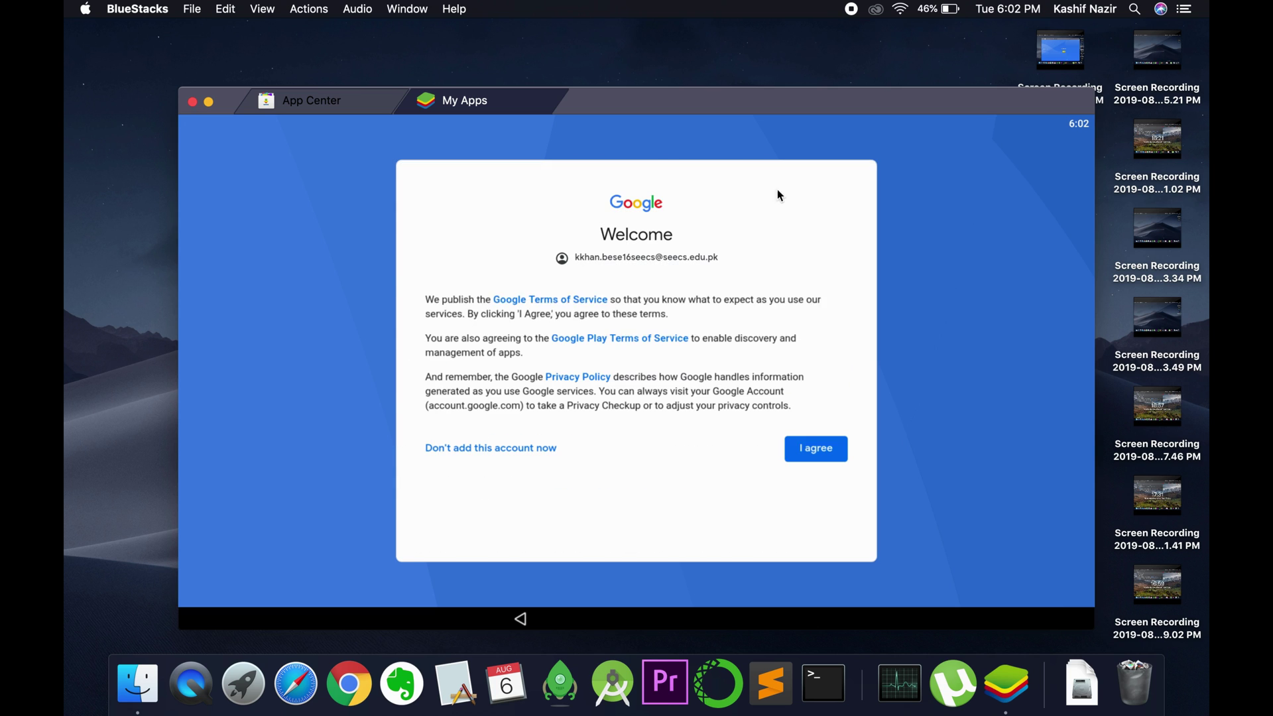
click(813, 449)
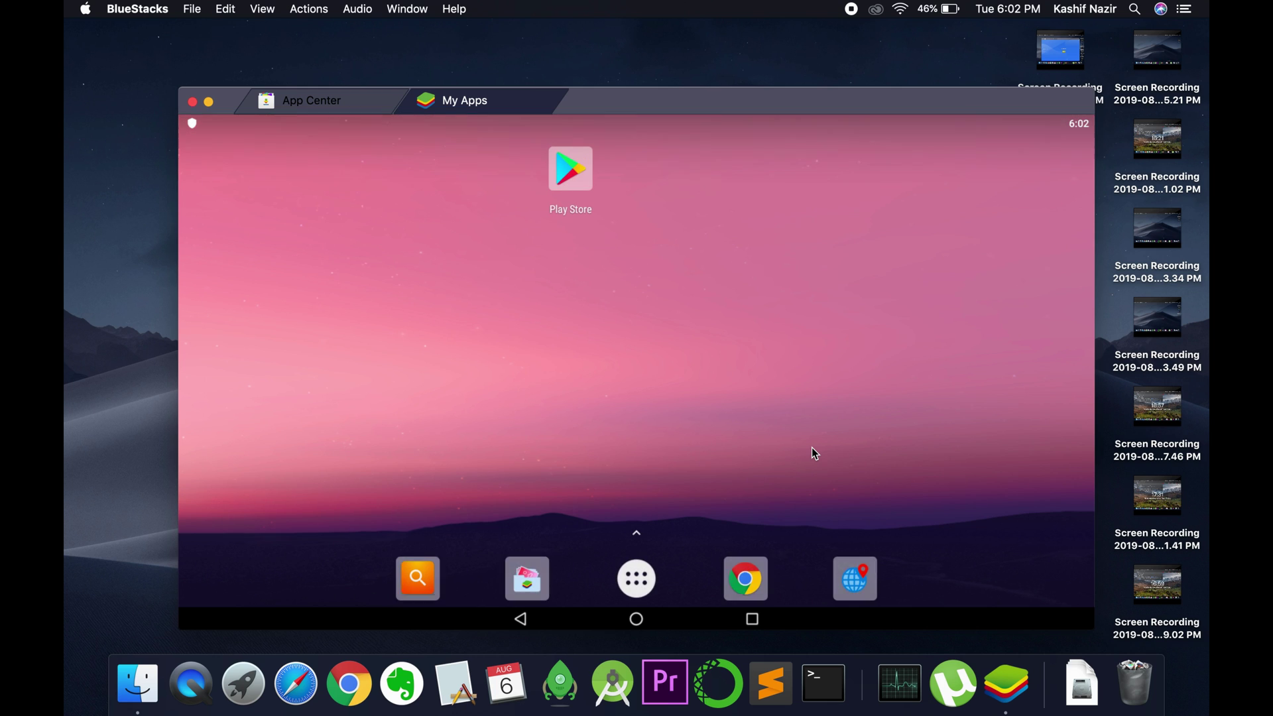
Step: Search the Play Store for 'pubg' and start installing PUBG MOBILE
click(569, 168)
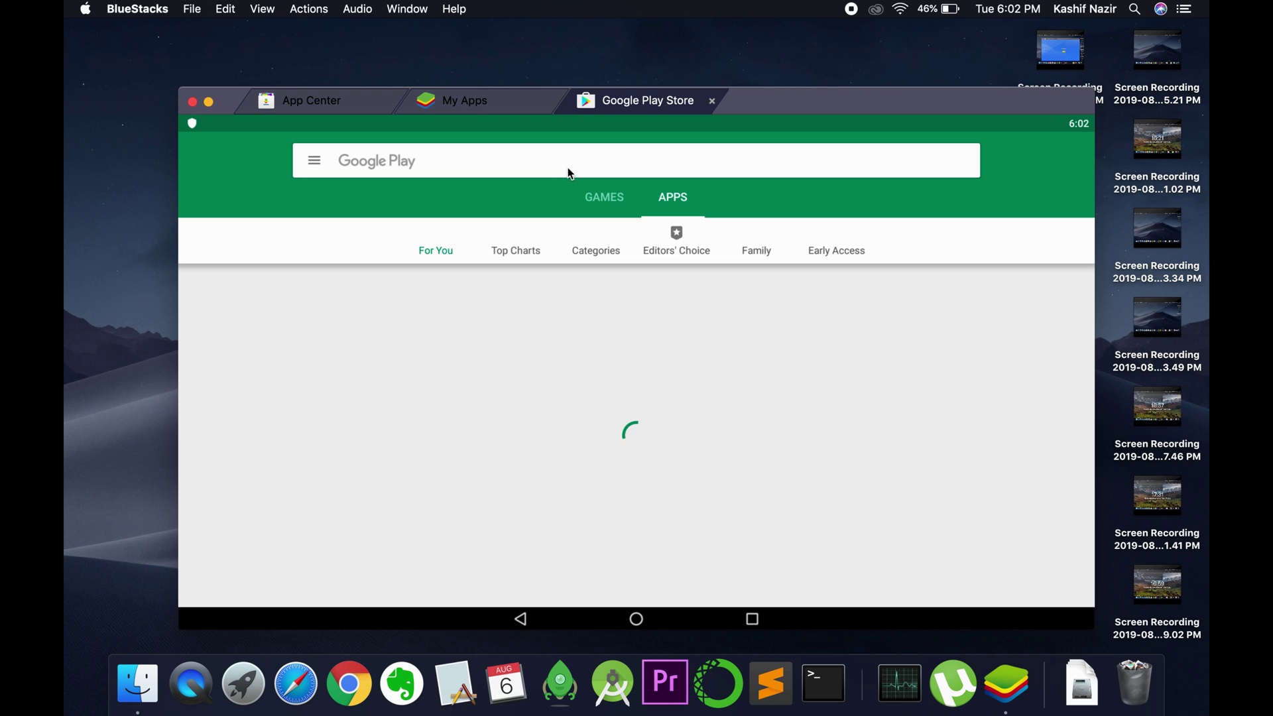
click(494, 159)
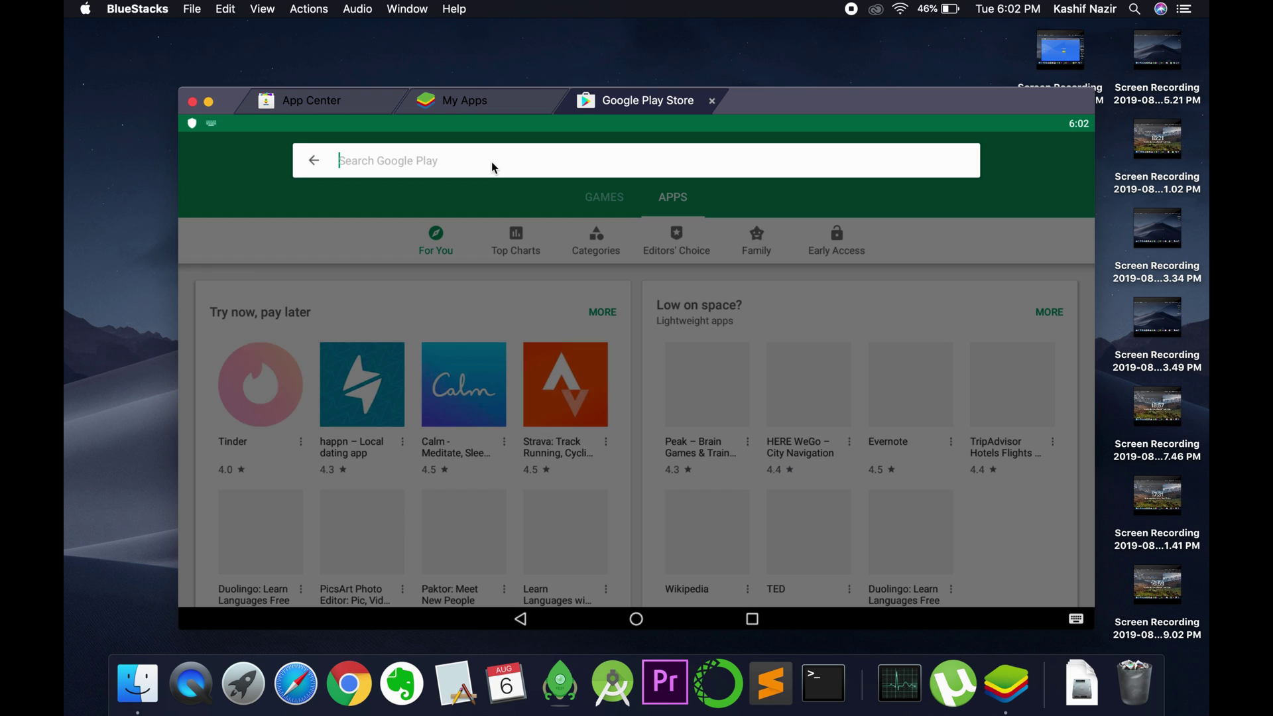
text(pubg)
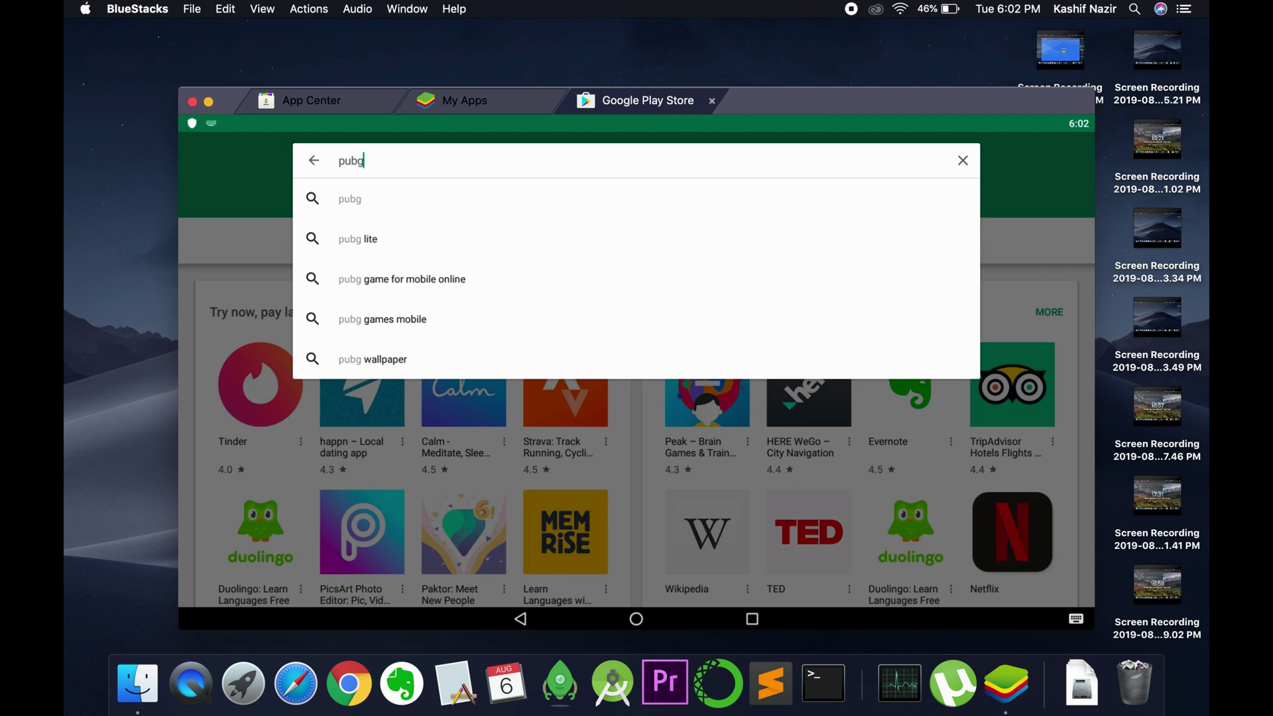
key(Return)
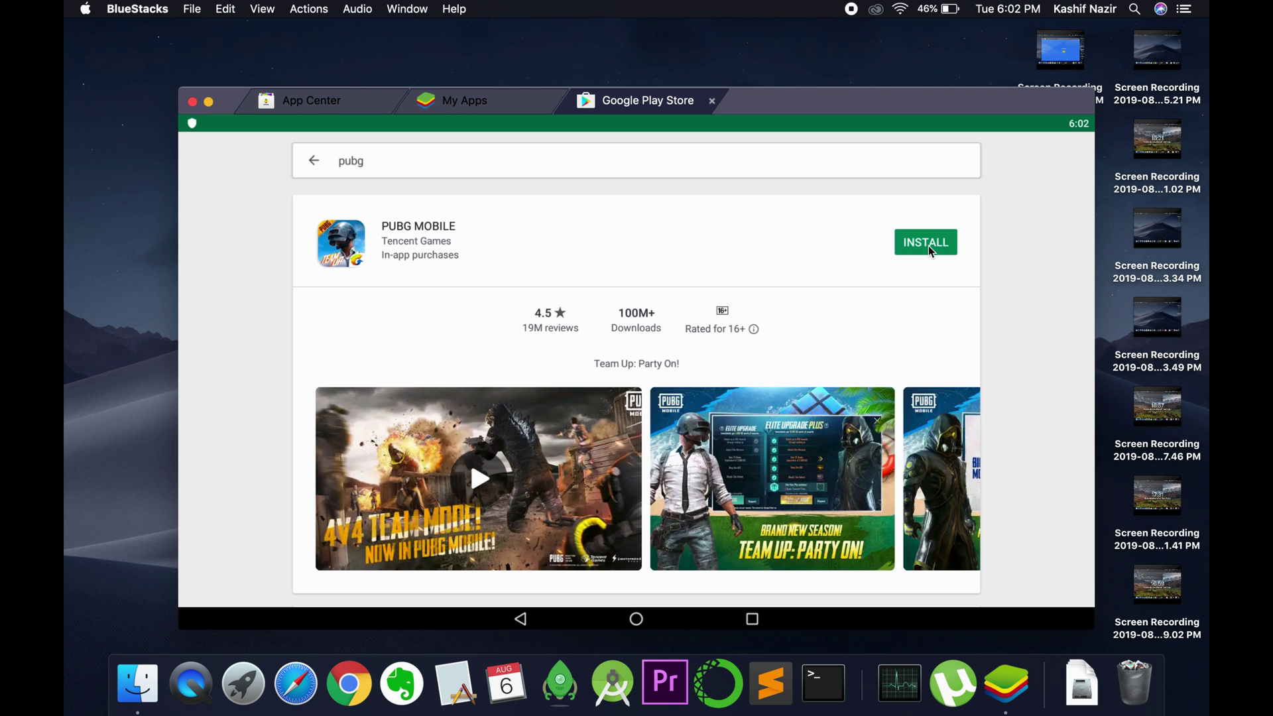
click(928, 245)
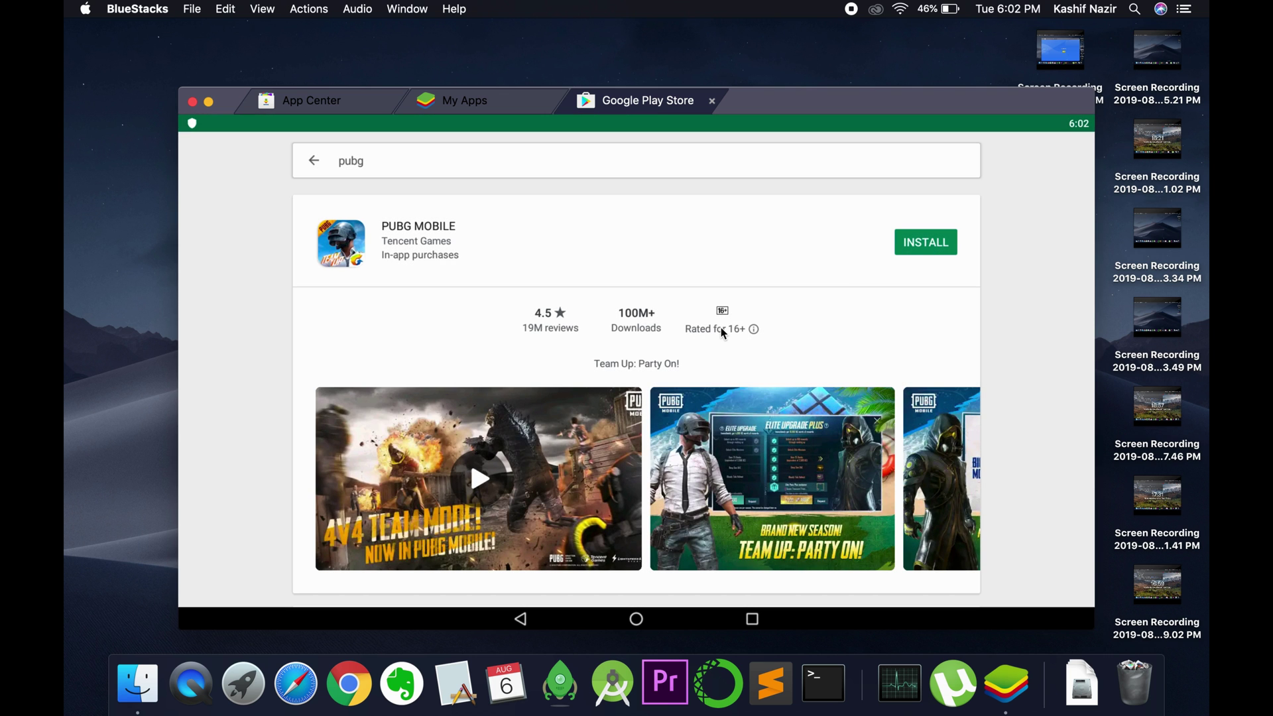